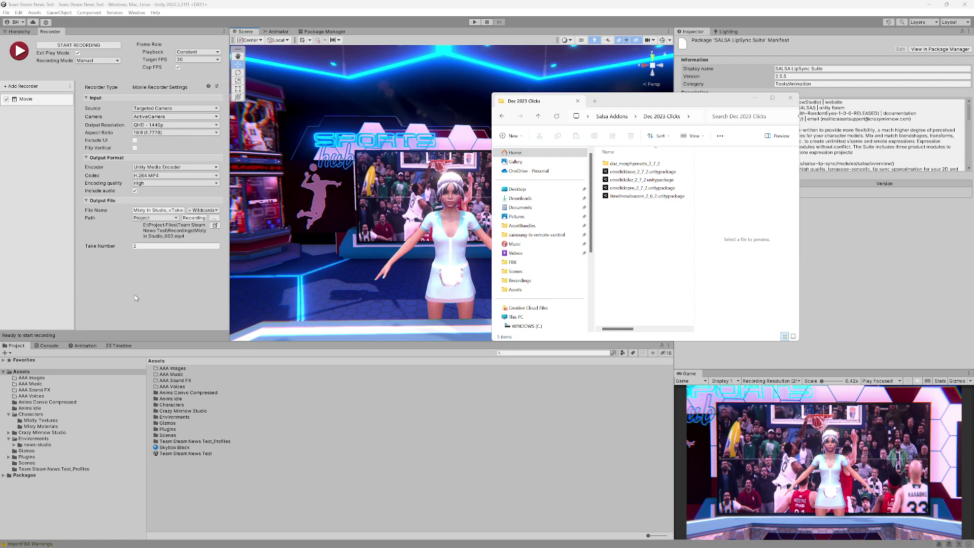
- Check the SALSA LipSync Suite entry in Package Manager and return to the scene view
{"action": "left_click_drag", "start_coordinate": [613, 98], "coordinate": [713, 97]}
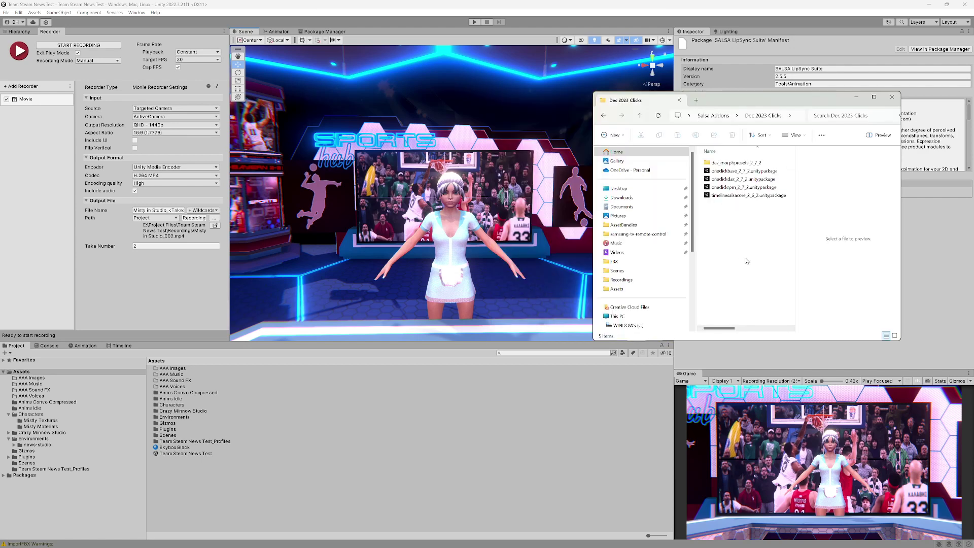
{"action": "left_click", "coordinate": [318, 32]}
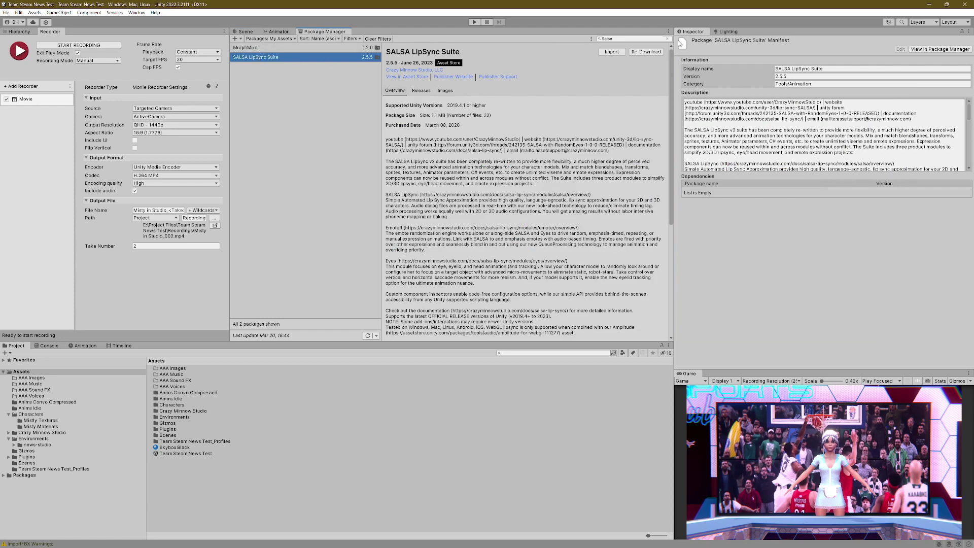
{"action": "left_click", "coordinate": [245, 32]}
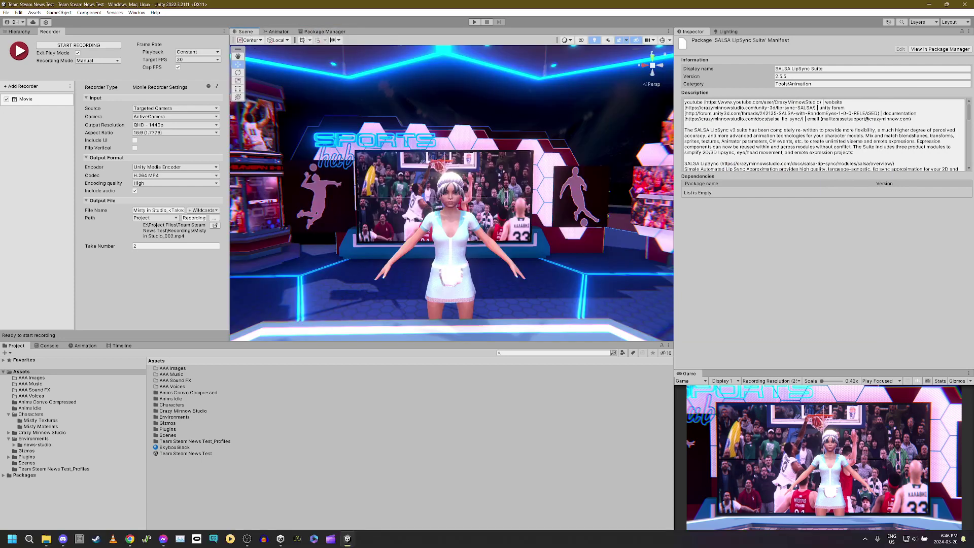
- Import the oneclickbase_2_7_2 package from the Dec 2023 Clicks folder with all its files
{"action": "left_click", "coordinate": [46, 539]}
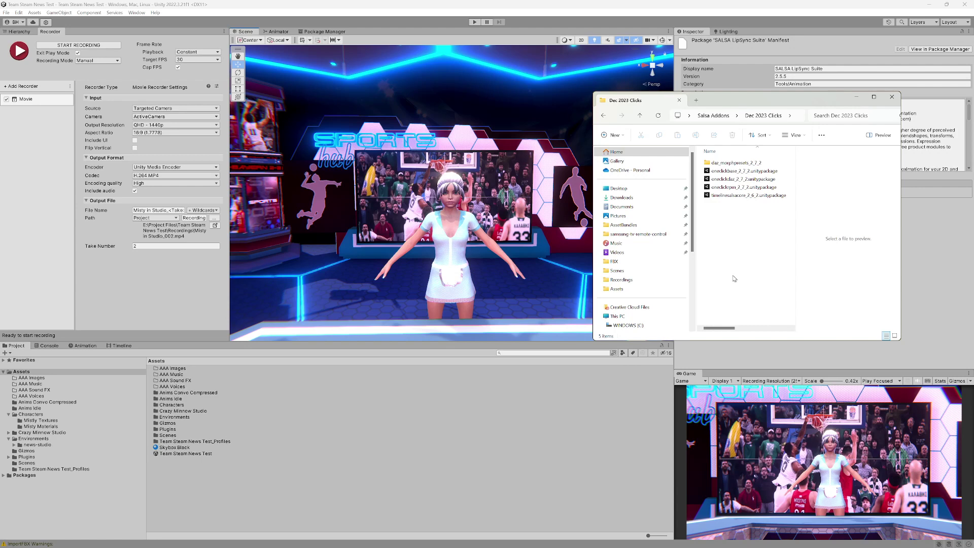
{"action": "double_click", "coordinate": [718, 171]}
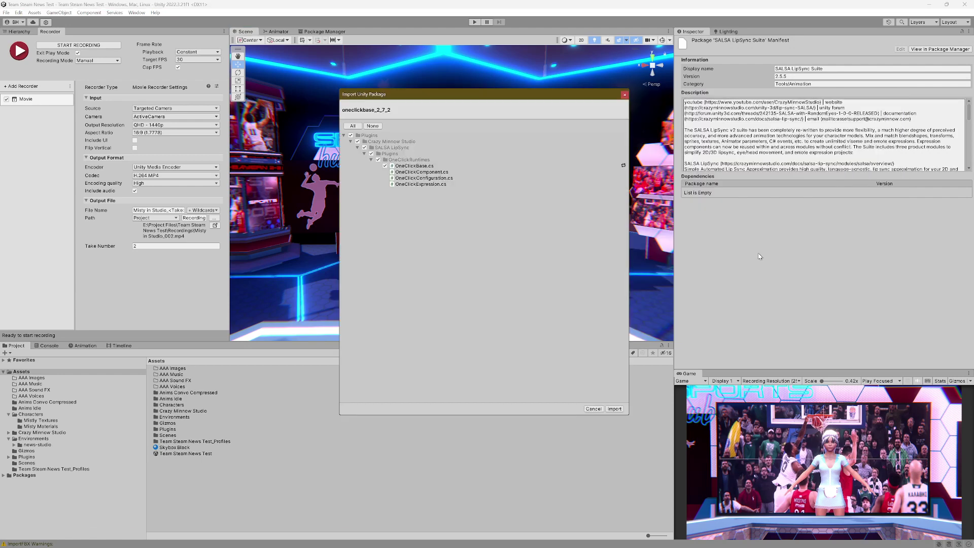
{"action": "left_click", "coordinate": [614, 409]}
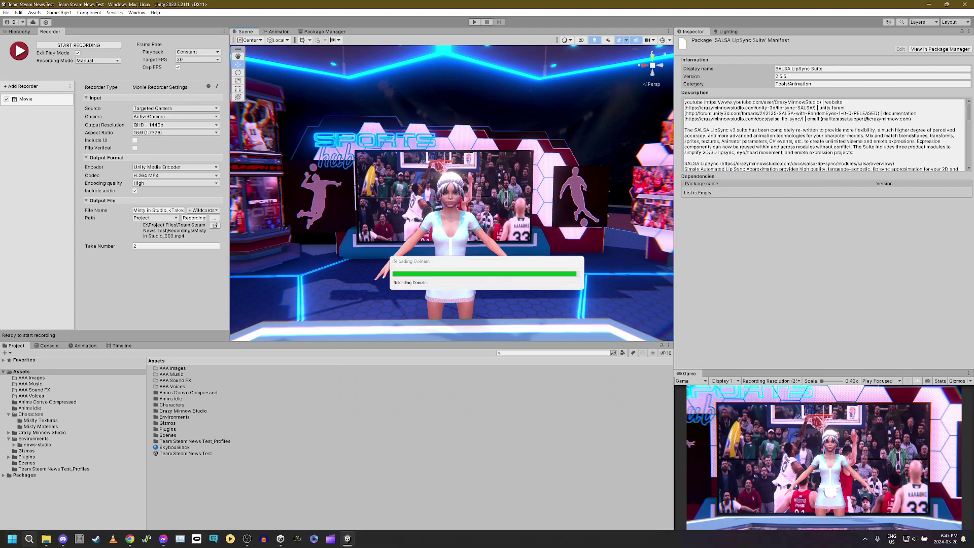
- Import the oneclickdaz_2_7_2 package from the Dec 2023 Clicks folder with all its files
{"action": "mouse_move", "coordinate": [47, 540]}
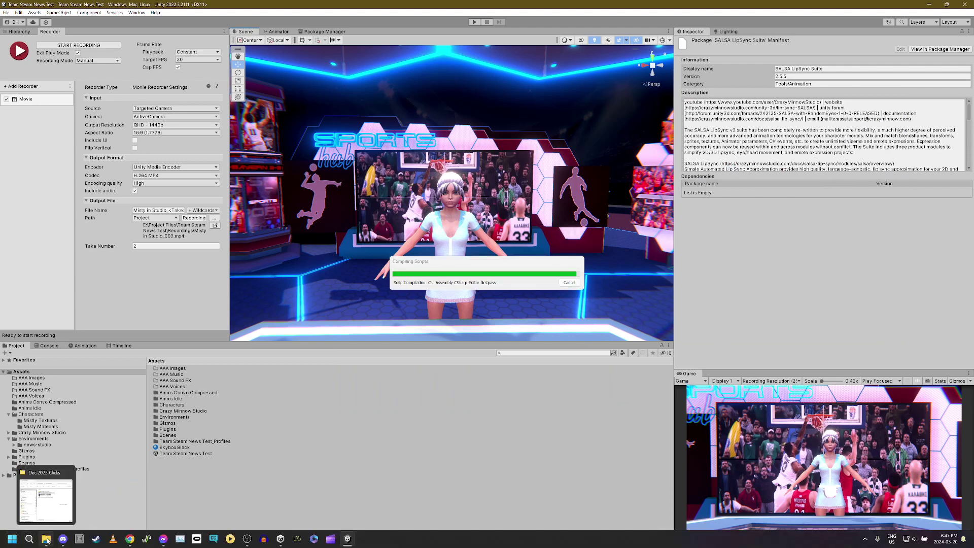
{"action": "left_click", "coordinate": [47, 540]}
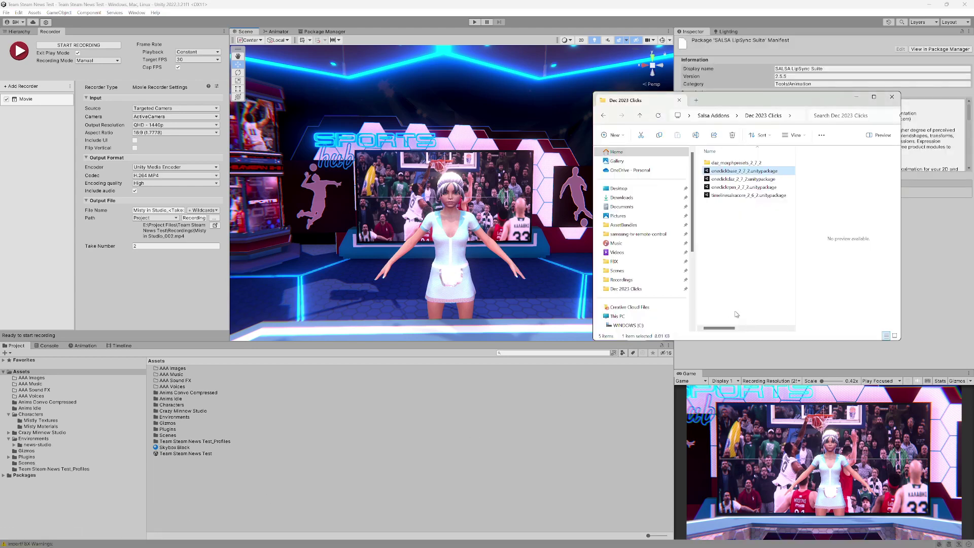
{"action": "double_click", "coordinate": [729, 180]}
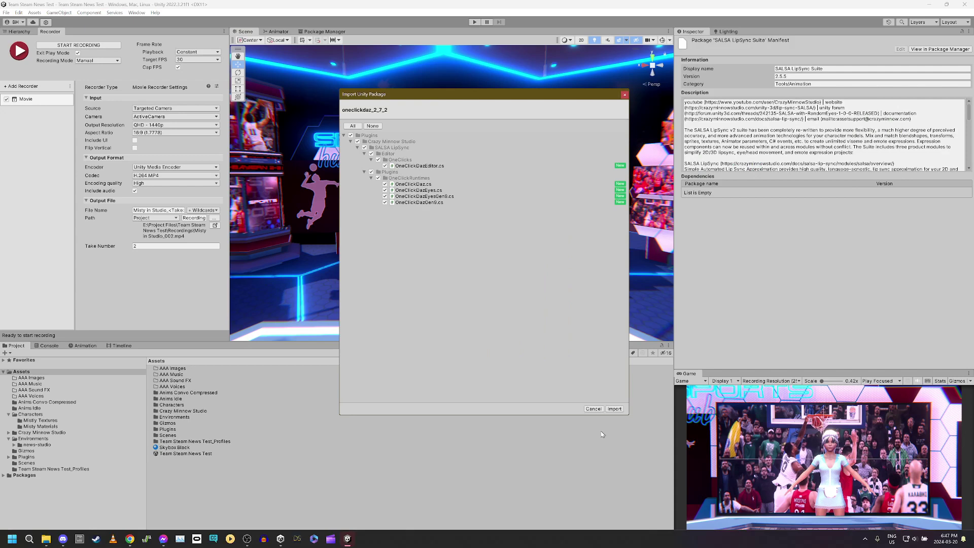
{"action": "left_click", "coordinate": [614, 409]}
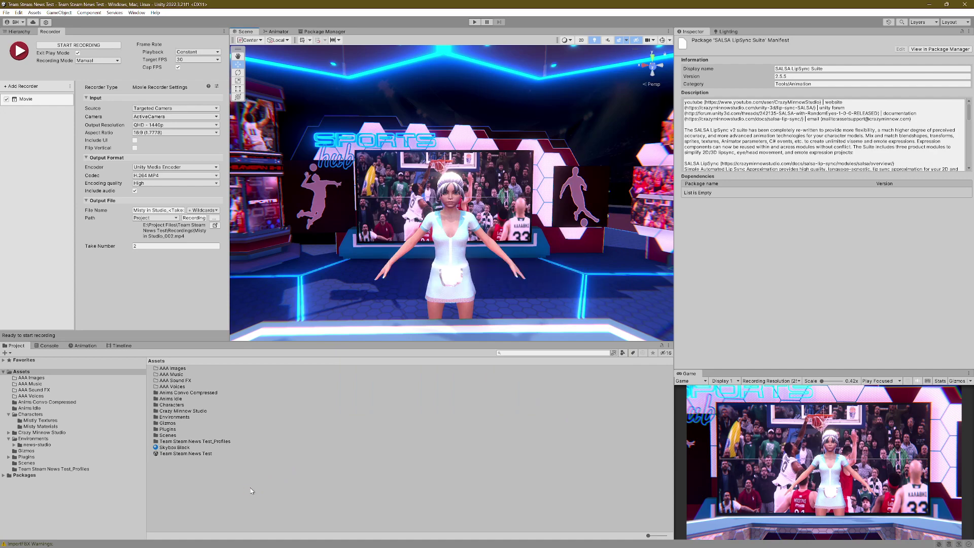
- Import the timelinesalsacore_2_6_2 package from the Dec 2023 Clicks folder with all its files
{"action": "mouse_move", "coordinate": [205, 546]}
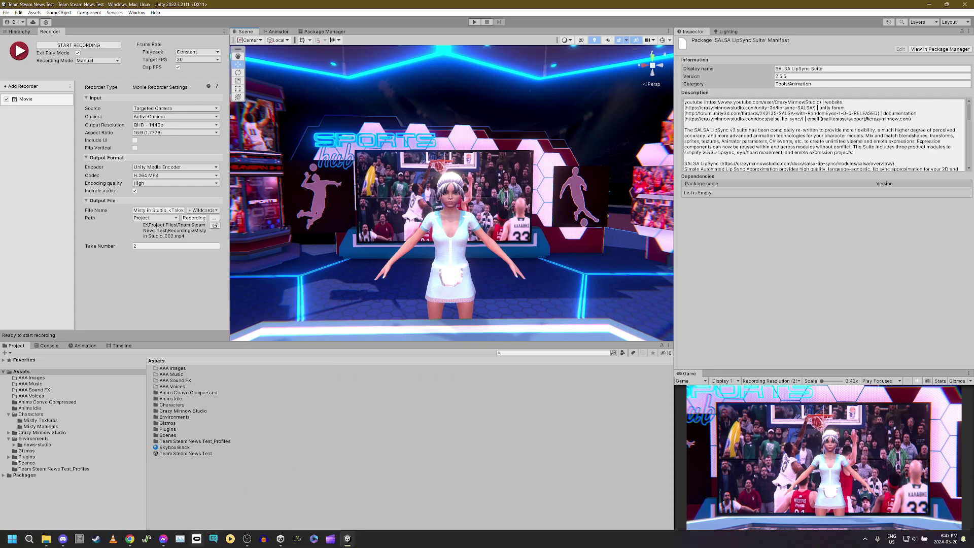
{"action": "mouse_move", "coordinate": [131, 542]}
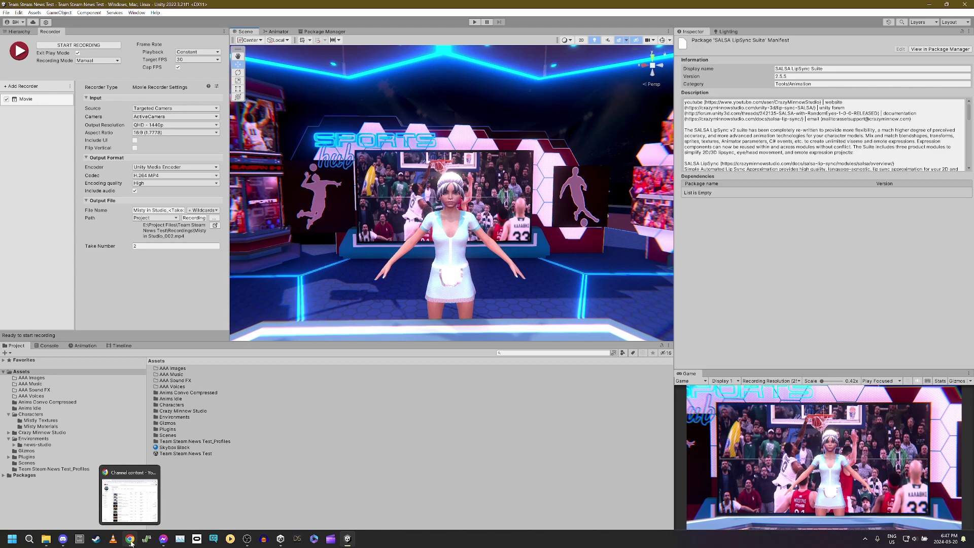
{"action": "left_click", "coordinate": [46, 539]}
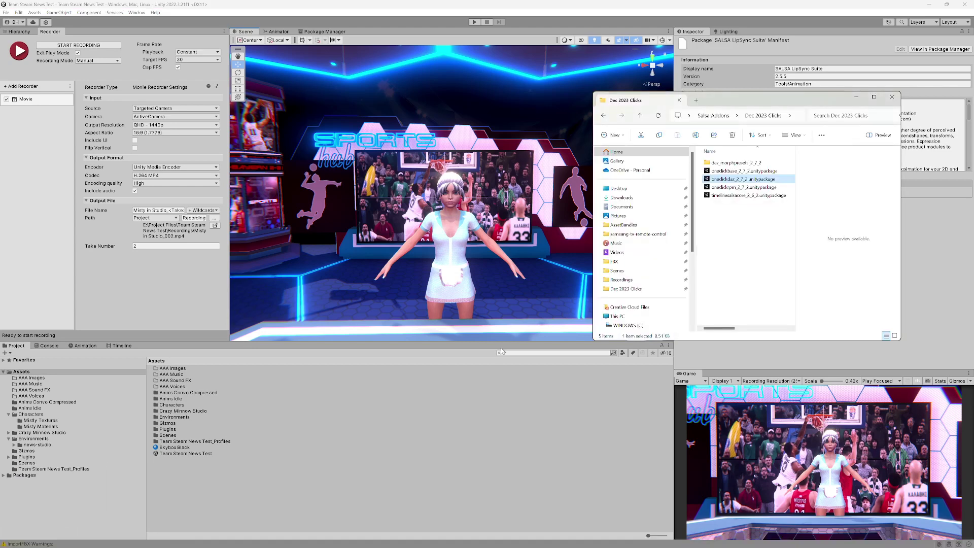
{"action": "double_click", "coordinate": [727, 196]}
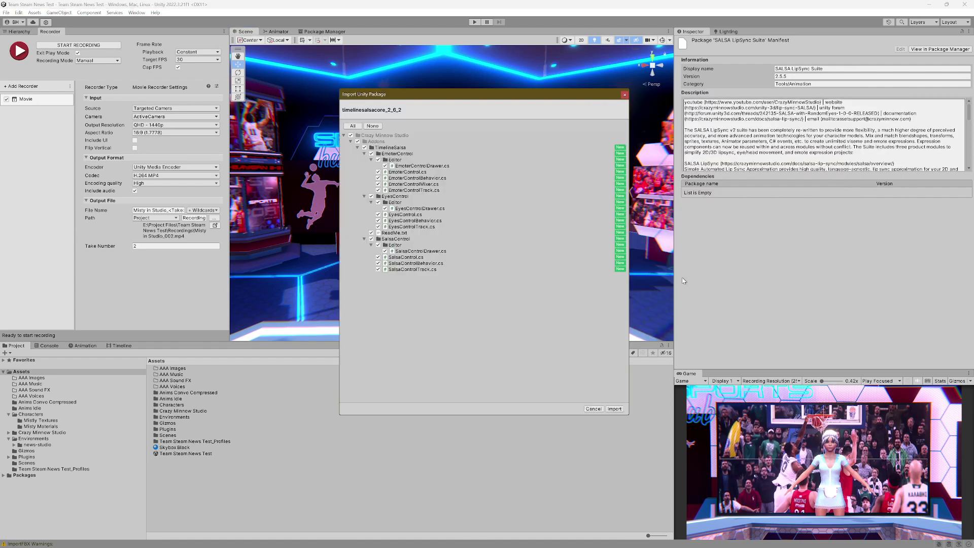
{"action": "left_click", "coordinate": [614, 408]}
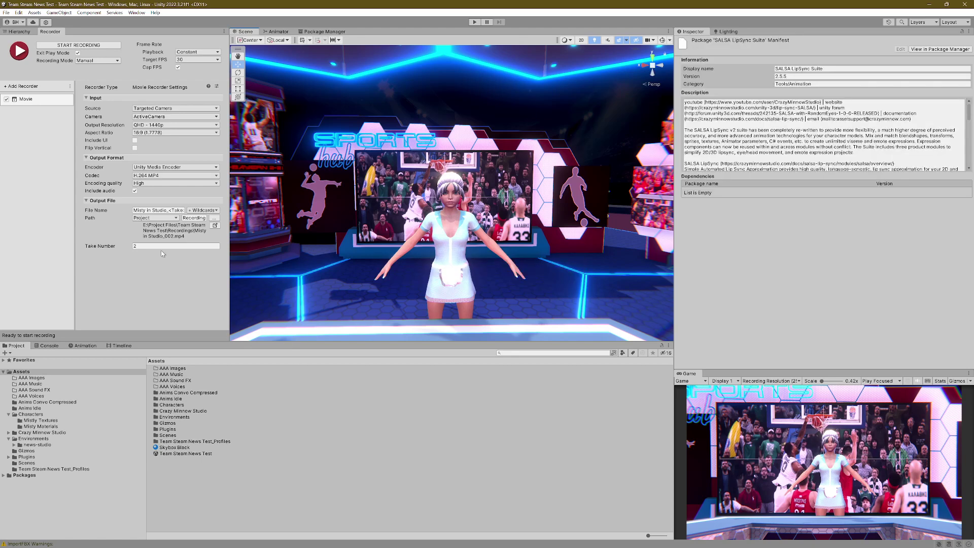
- Show the scene hierarchy in place of the recorder and select the Misty Waitress character
{"action": "left_click", "coordinate": [19, 31]}
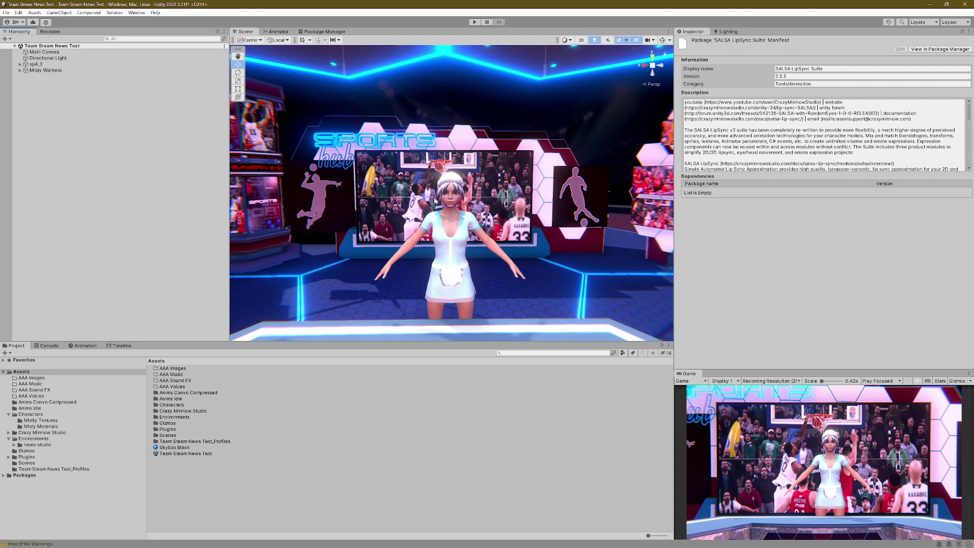
{"action": "left_click", "coordinate": [57, 71]}
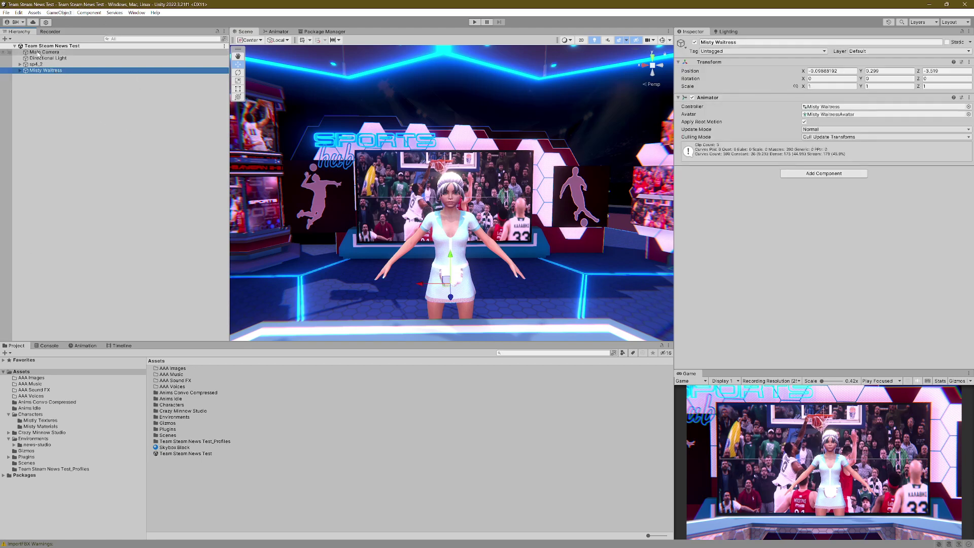
{"action": "right_click", "coordinate": [46, 74]}
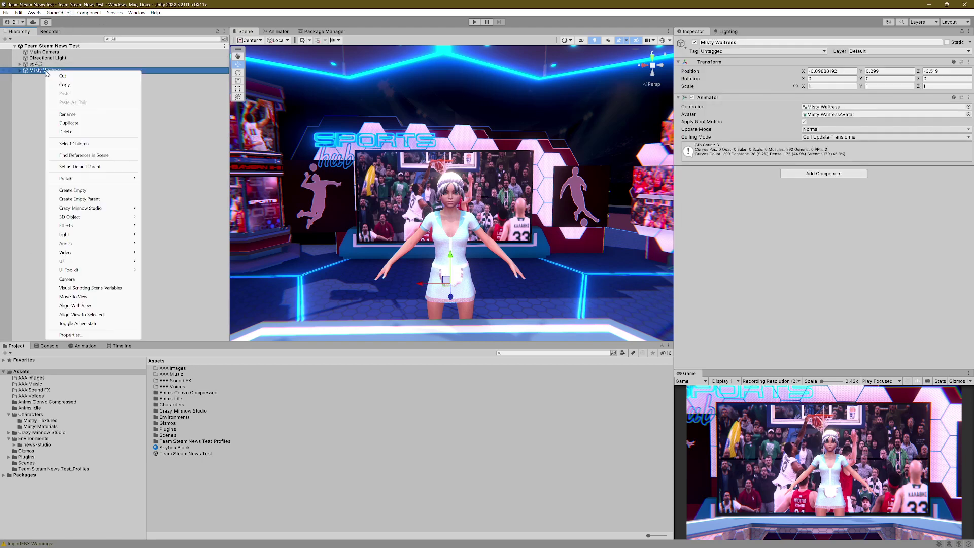
{"action": "mouse_move", "coordinate": [73, 180]}
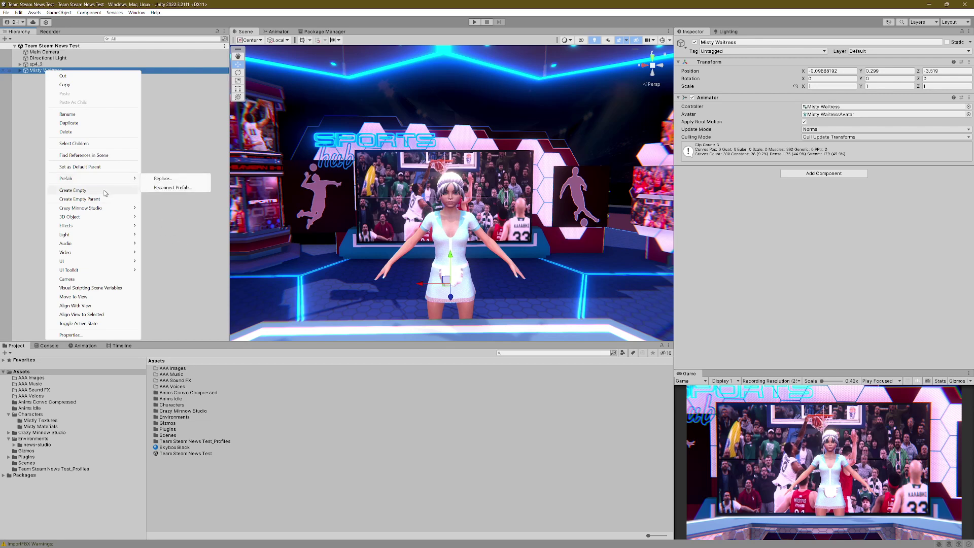
{"action": "left_click", "coordinate": [20, 123]}
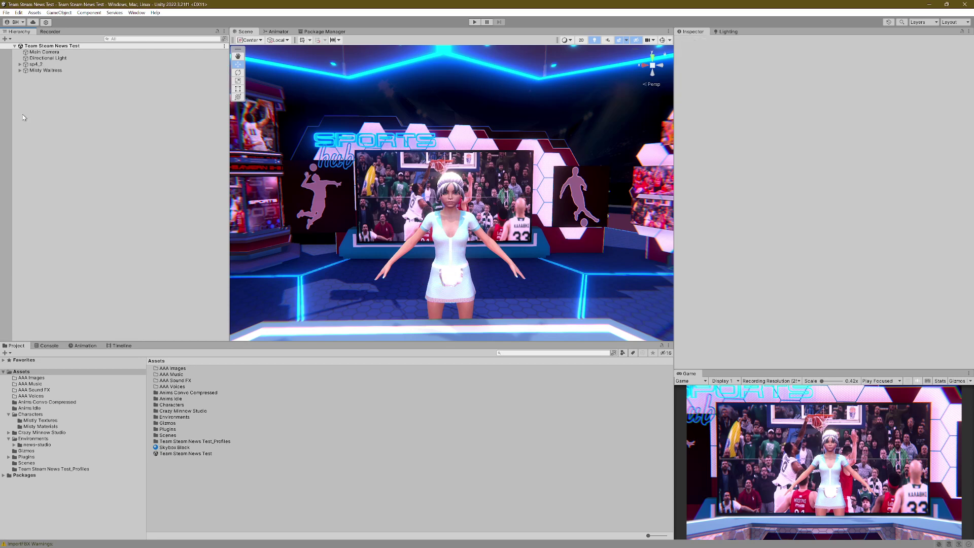
- Apply the SALSA LipSync One-Click setup for DAZ Gen 1,2,3,8 to the Misty Waitress character
{"action": "left_click", "coordinate": [60, 71]}
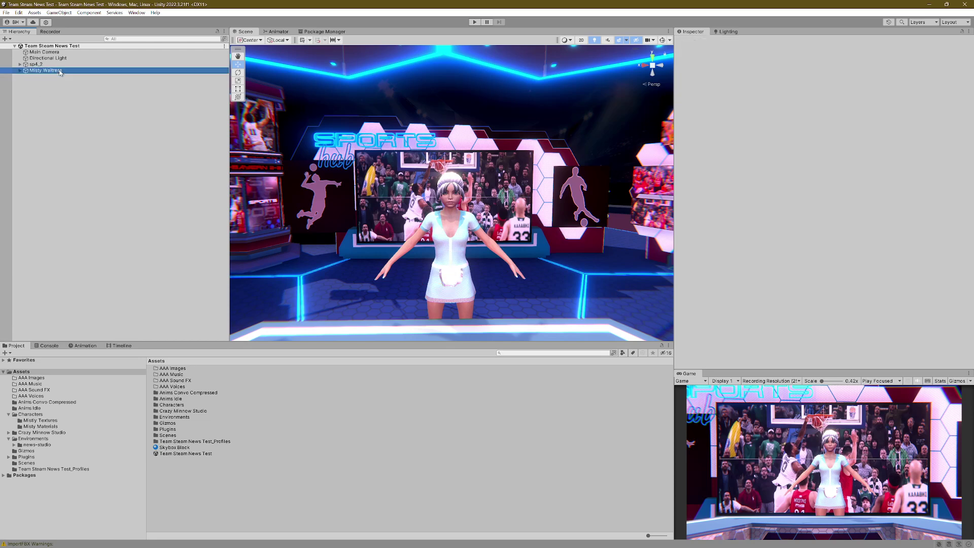
{"action": "left_click", "coordinate": [60, 13]}
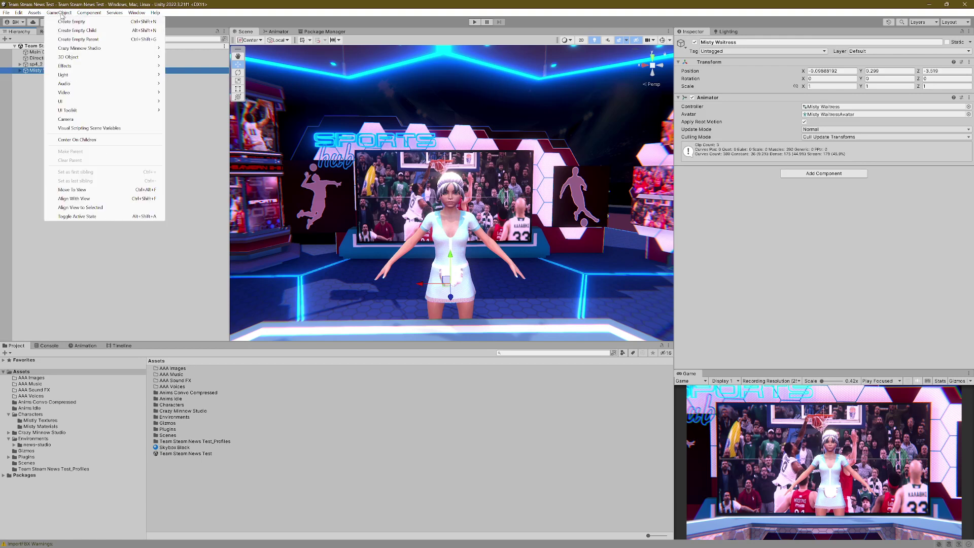
{"action": "mouse_move", "coordinate": [71, 50]}
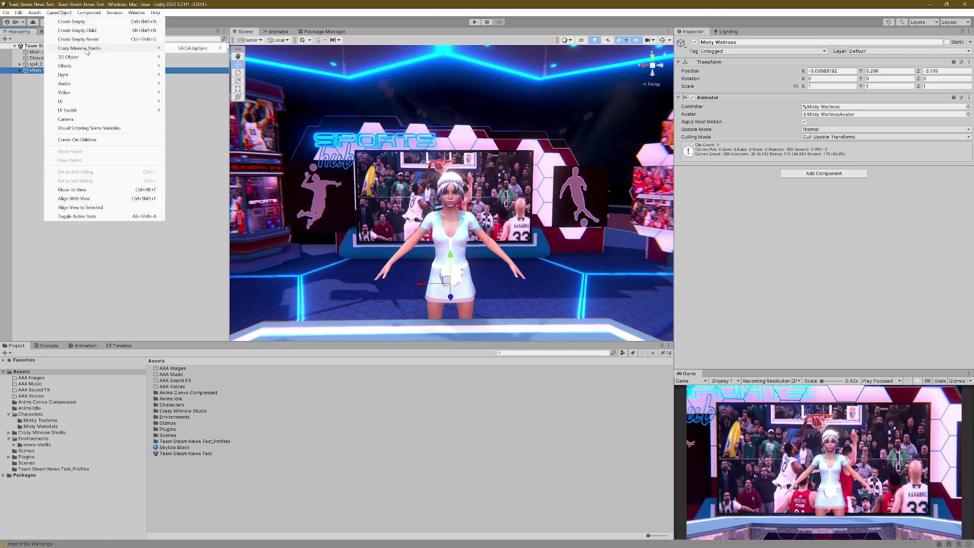
{"action": "mouse_move", "coordinate": [211, 48]}
{"action": "mouse_move", "coordinate": [251, 50]}
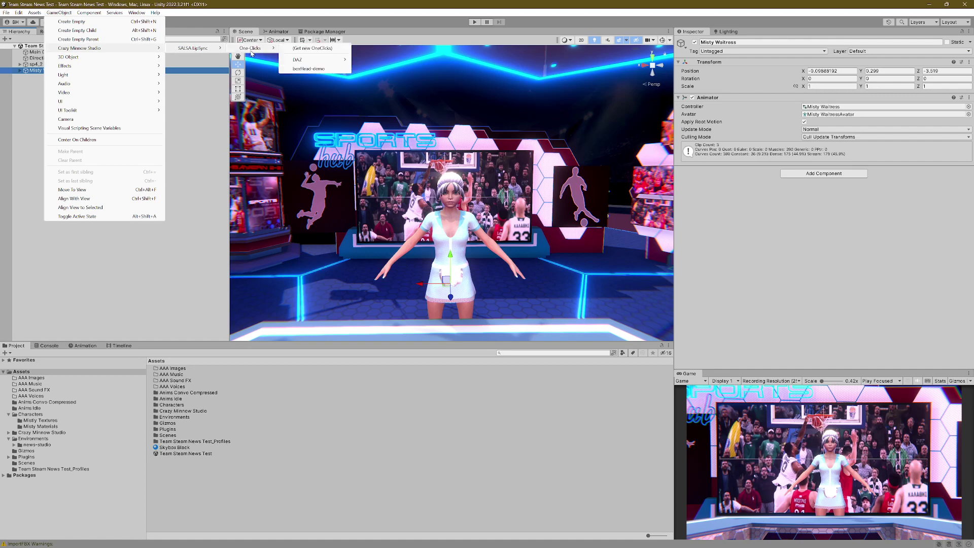
{"action": "mouse_move", "coordinate": [302, 59]}
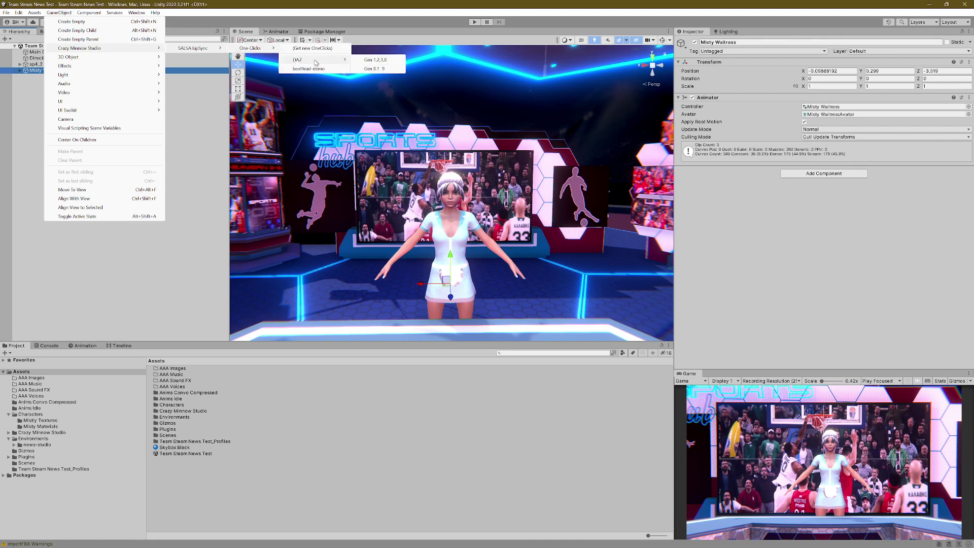
{"action": "left_click", "coordinate": [394, 63]}
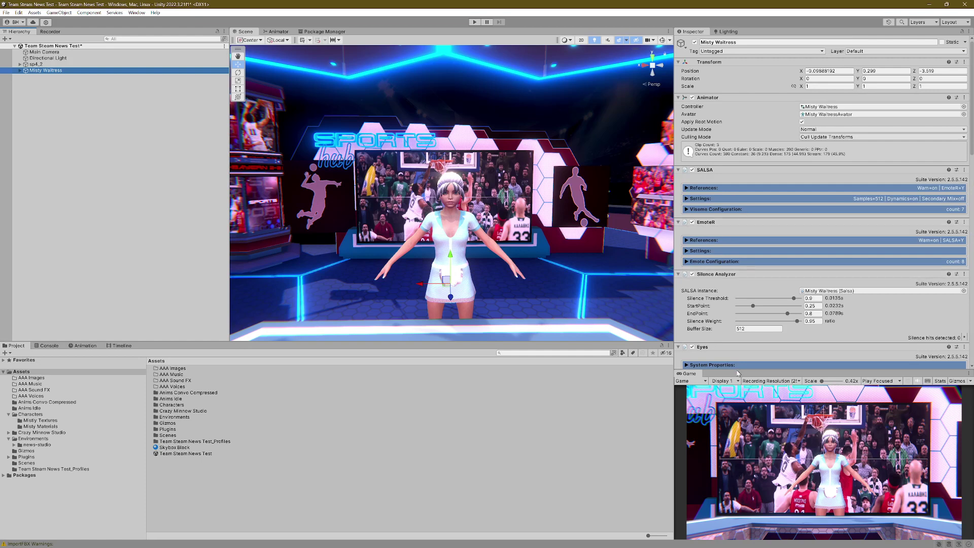
- Collapse the Silence Analyzer, EmoteR, SALSA and Queue Processor components of Misty Waitress
{"action": "left_click", "coordinate": [678, 275]}
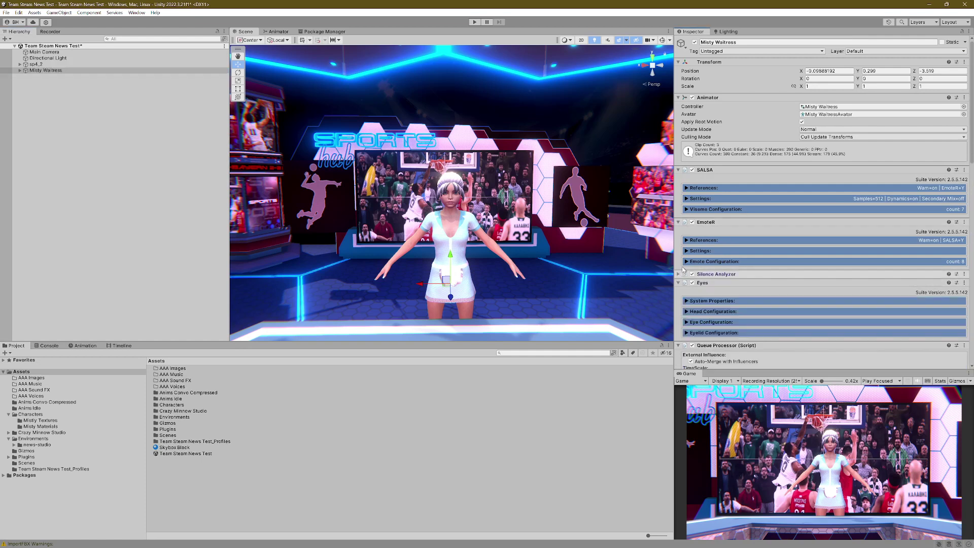
{"action": "left_click", "coordinate": [678, 222]}
{"action": "left_click", "coordinate": [679, 170]}
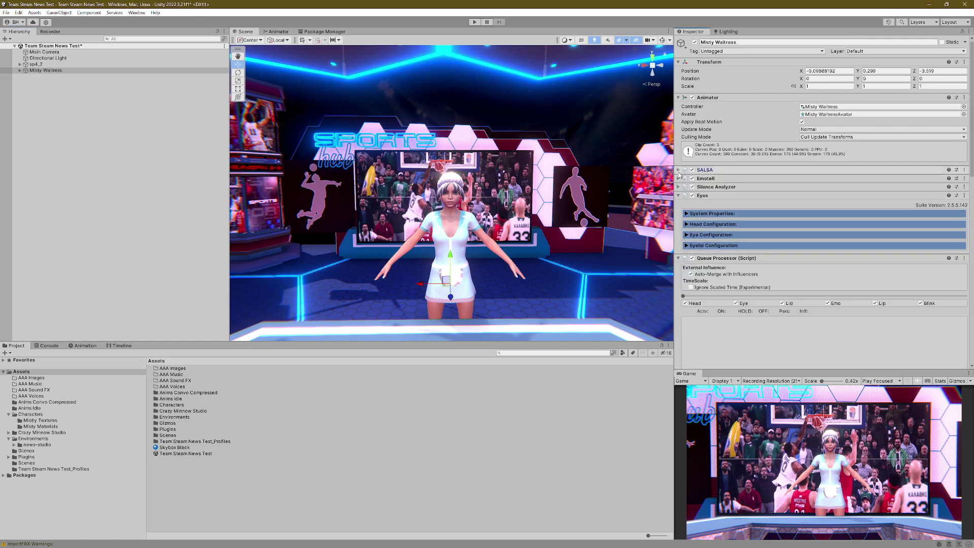
{"action": "left_click", "coordinate": [679, 259]}
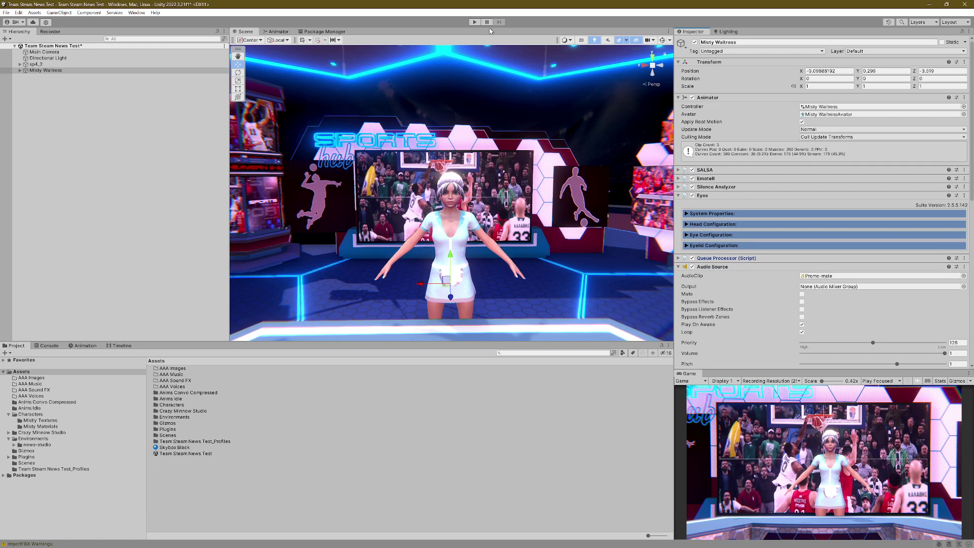
- Play the scene to test the character's lip sync with the sample audio, and stop playback
{"action": "left_click", "coordinate": [475, 22]}
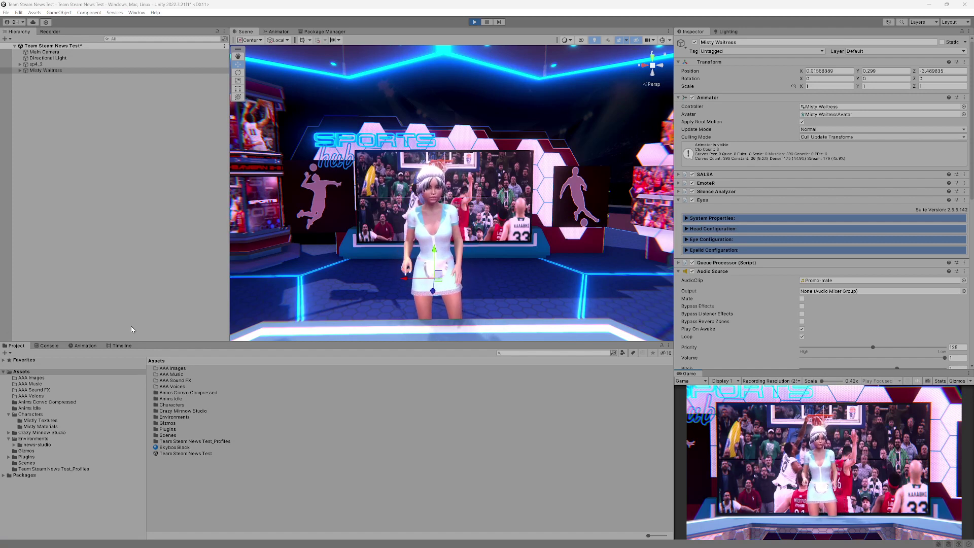
{"action": "left_click", "coordinate": [474, 21]}
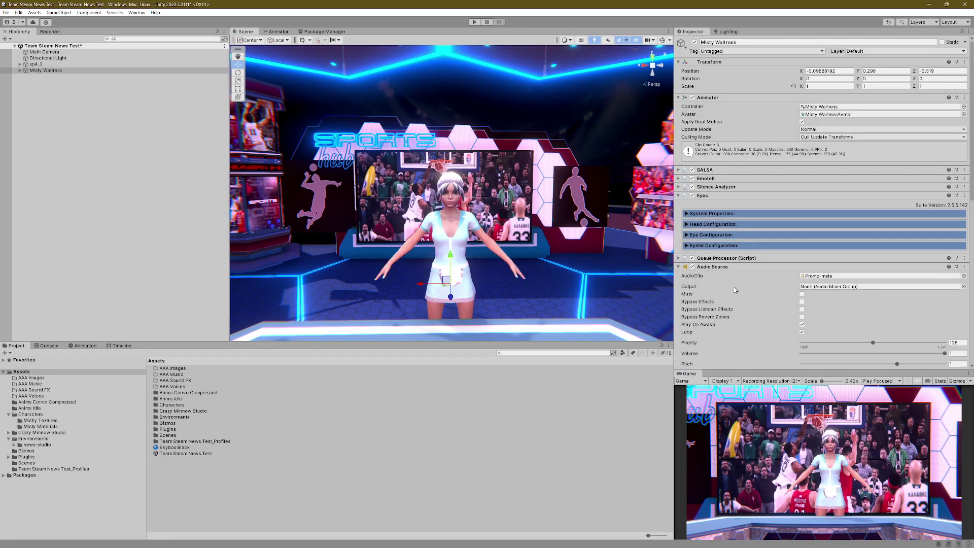
- Remove the Promo-male clip from the character's Audio Source and collapse that component
{"action": "left_click", "coordinate": [831, 276]}
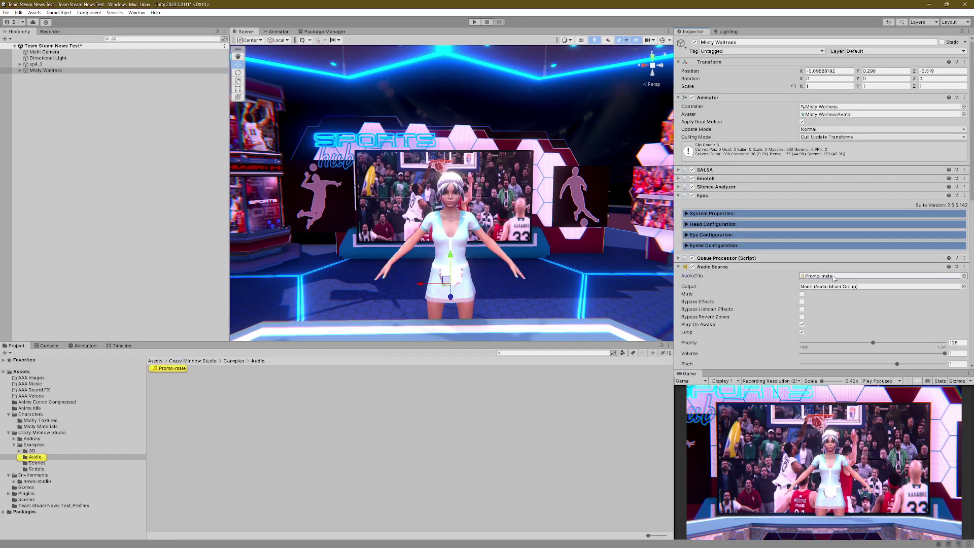
{"action": "key", "text": "Delete"}
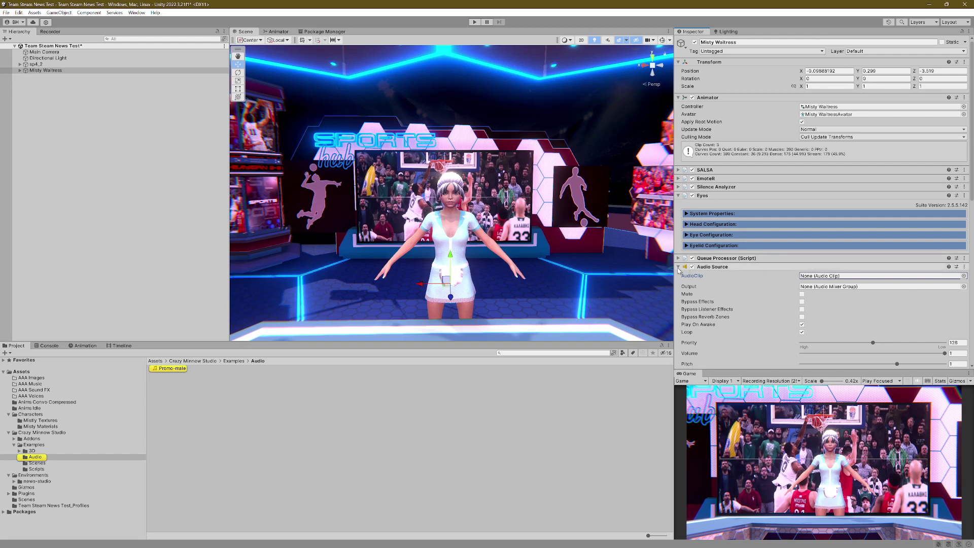
{"action": "left_click", "coordinate": [678, 268]}
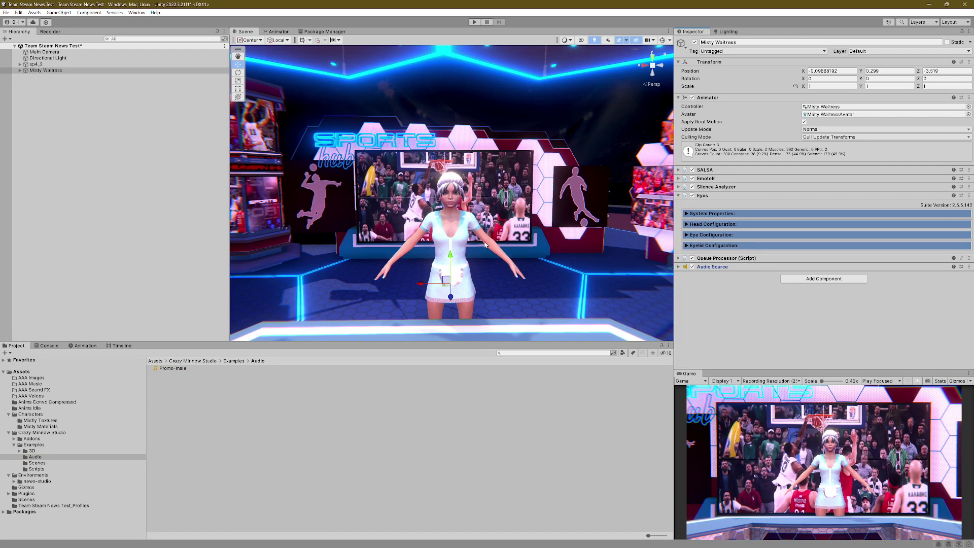
{"action": "scroll", "coordinate": [487, 257], "scroll_direction": "up", "scroll_amount": 2}
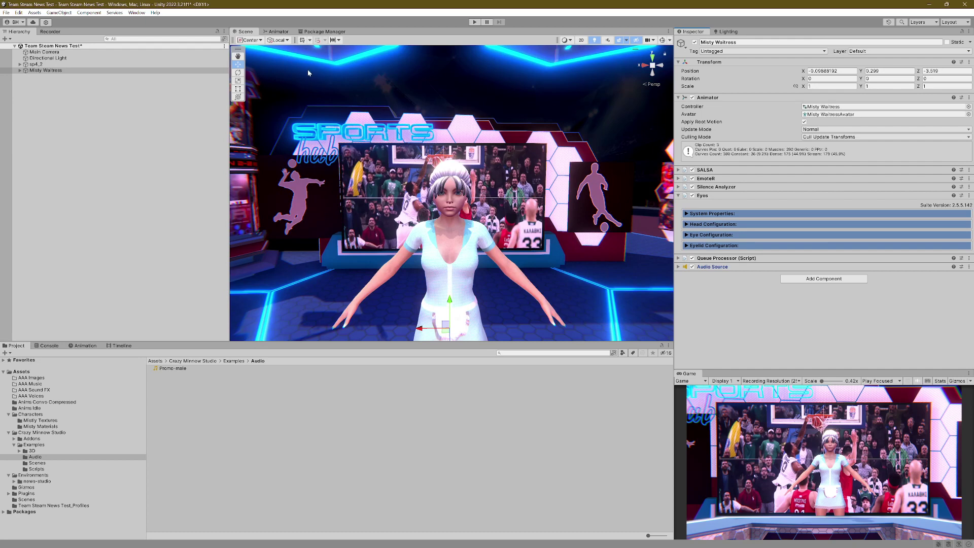
- Inspect the Convo_10_Big_Idea state in Misty Waitress's animator controller and return to the scene view
{"action": "left_click", "coordinate": [278, 31]}
{"action": "left_click_drag", "start_coordinate": [506, 104], "coordinate": [527, 188]}
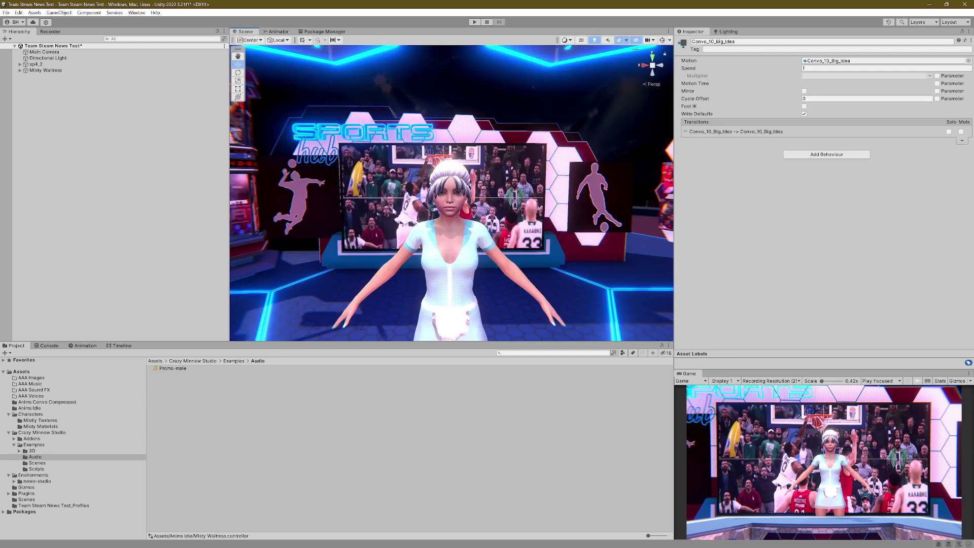
{"action": "middle_click_drag", "start_coordinate": [411, 237], "coordinate": [411, 229]}
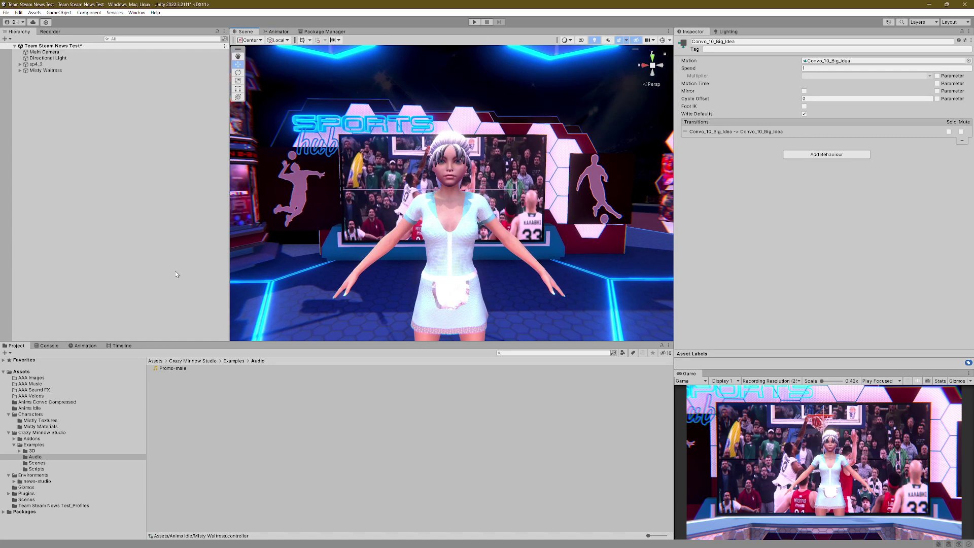
- Create an empty object named Main Timeline and give it a Director component with a Timeline asset saved as Main Timeline.playable
{"action": "left_click", "coordinate": [127, 347]}
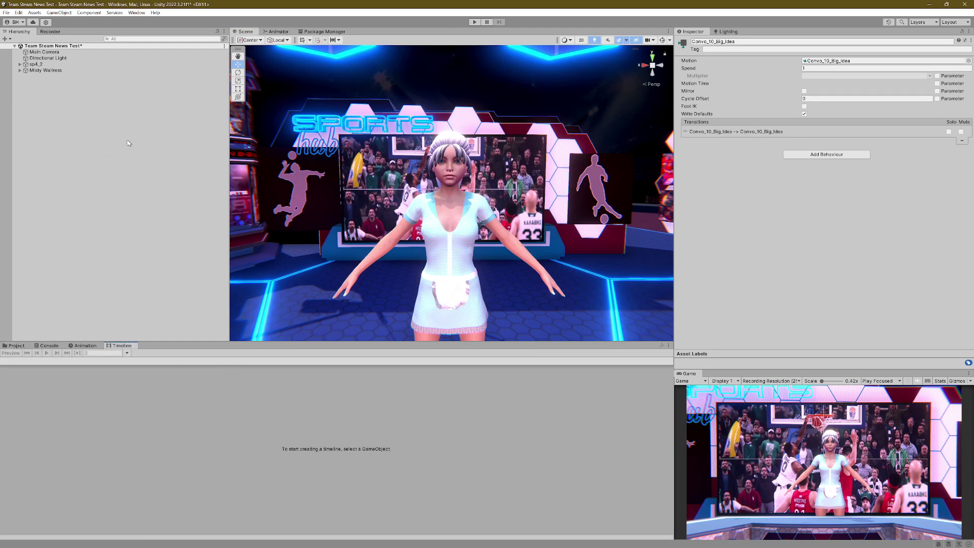
{"action": "right_click", "coordinate": [58, 110]}
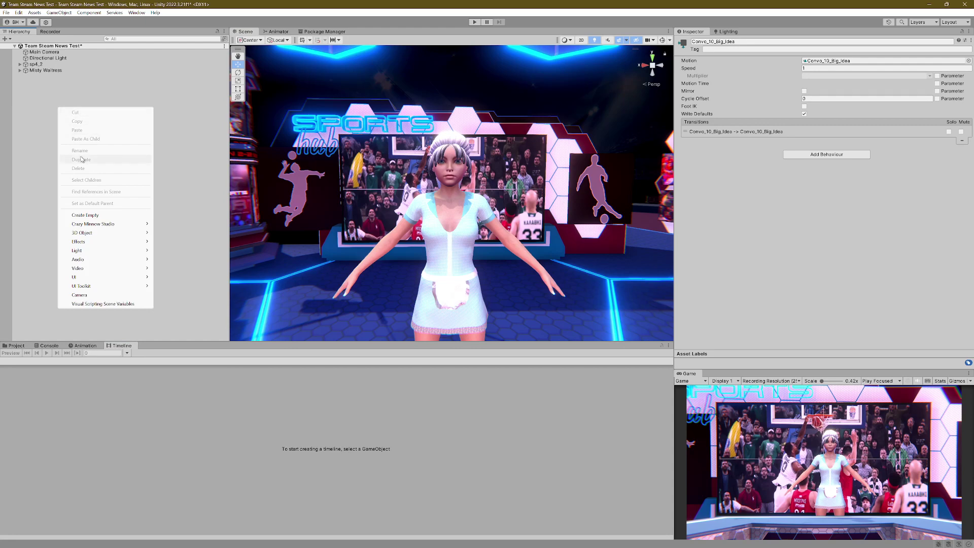
{"action": "left_click", "coordinate": [91, 215]}
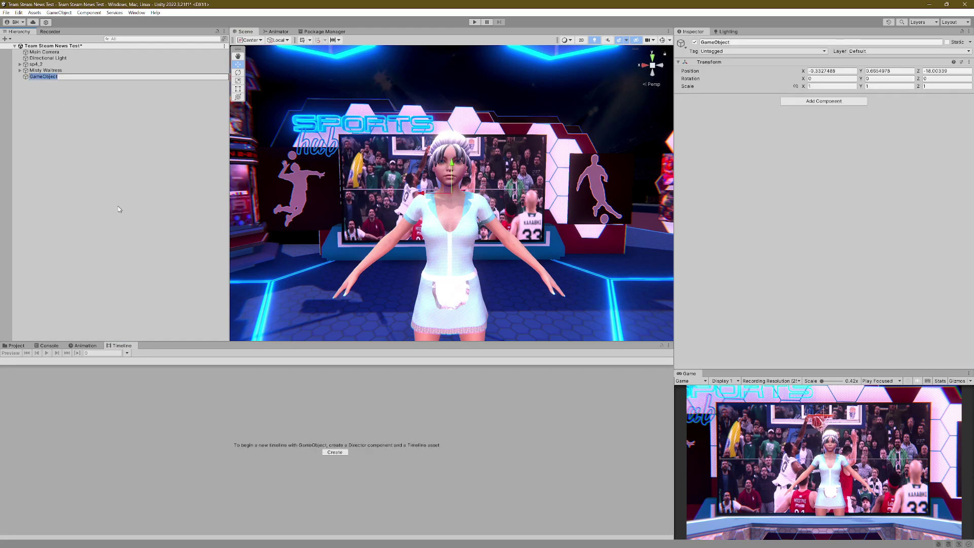
{"action": "type", "text": "Main Timeline"}
{"action": "key", "text": "Return"}
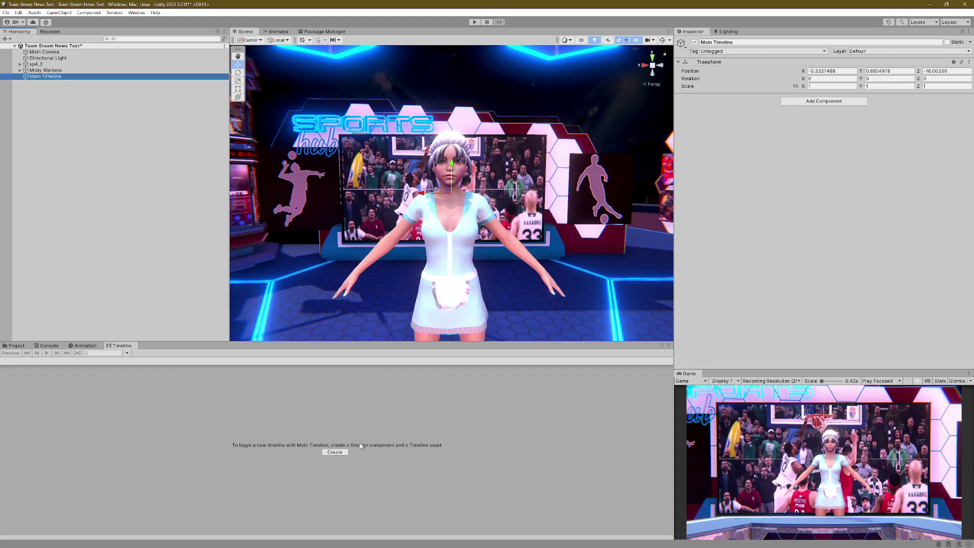
{"action": "left_click", "coordinate": [338, 453]}
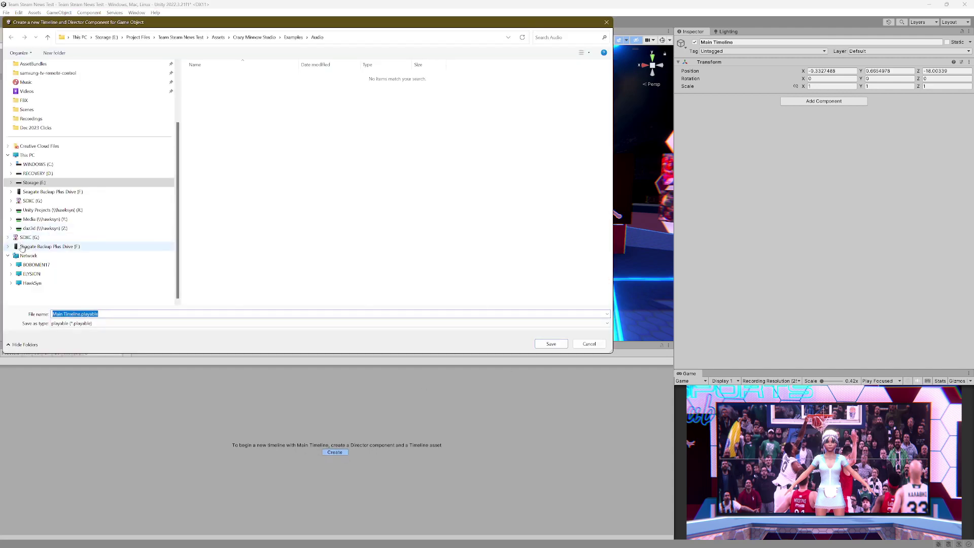
{"action": "left_click", "coordinate": [540, 344]}
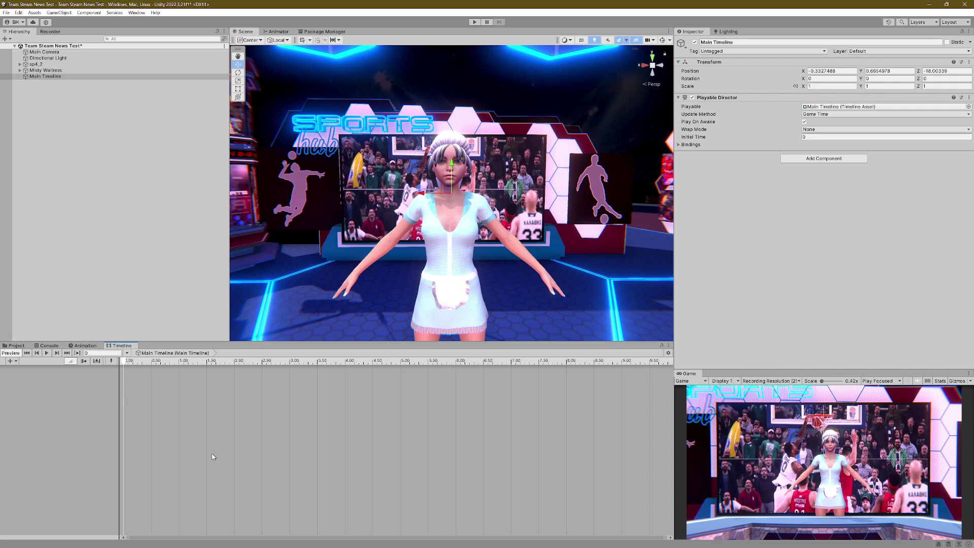
- Bind Misty Waitress to the Main Timeline with a Salsa Control Track
{"action": "scroll", "coordinate": [501, 104], "scroll_direction": "down", "scroll_amount": 5}
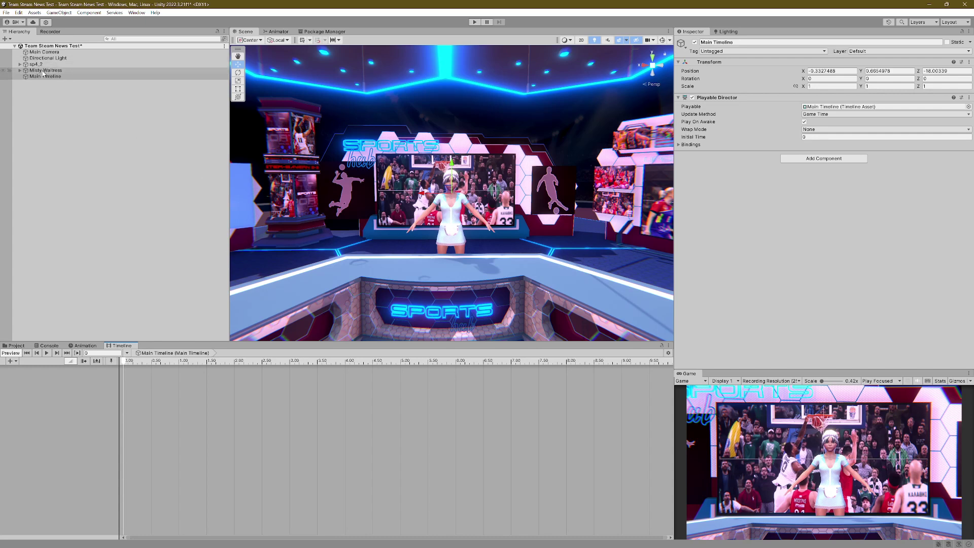
{"action": "left_click_drag", "start_coordinate": [43, 76], "coordinate": [61, 374]}
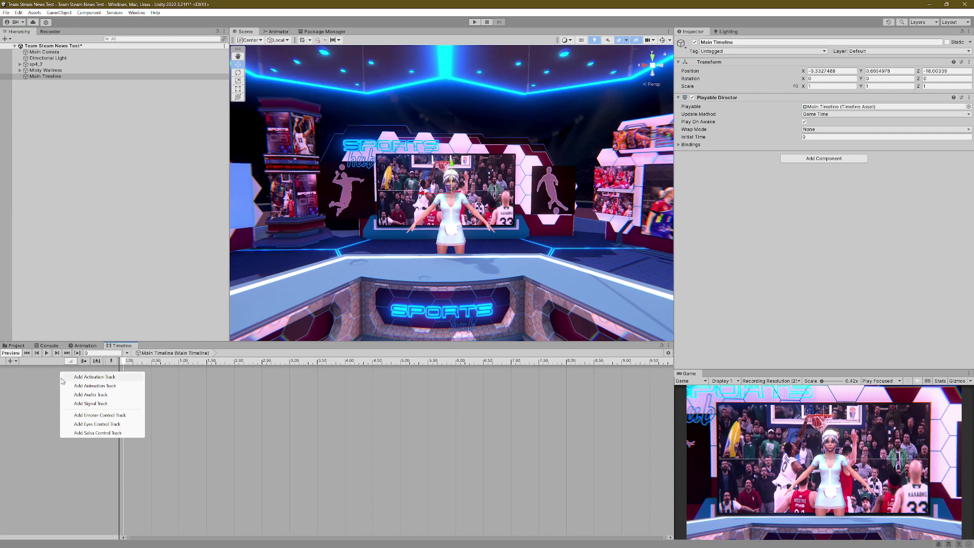
{"action": "left_click", "coordinate": [107, 435]}
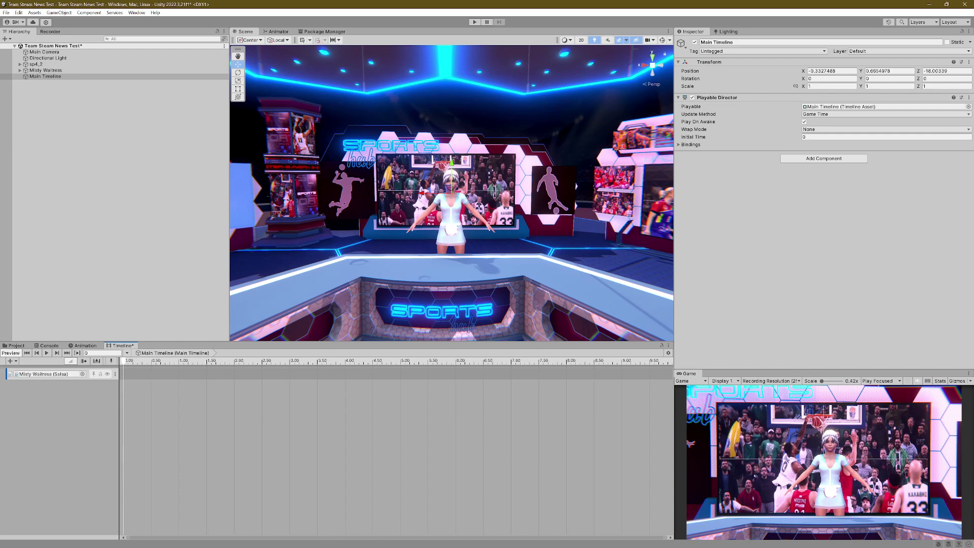
- Show the AAA Voices asset folder, and switch to Chrome to open the ElevenLabs Speech Synthesis page
{"action": "mouse_move", "coordinate": [130, 538]}
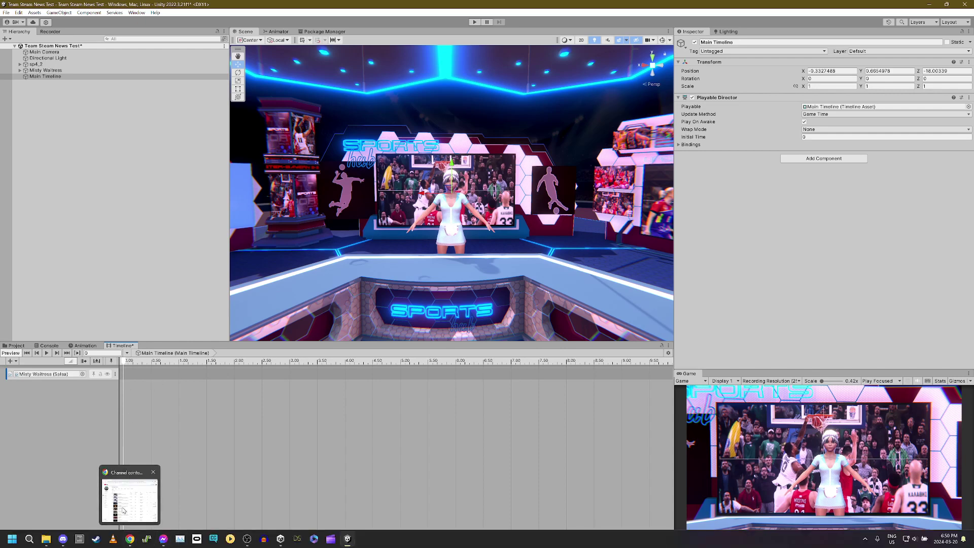
{"action": "left_click", "coordinate": [15, 345]}
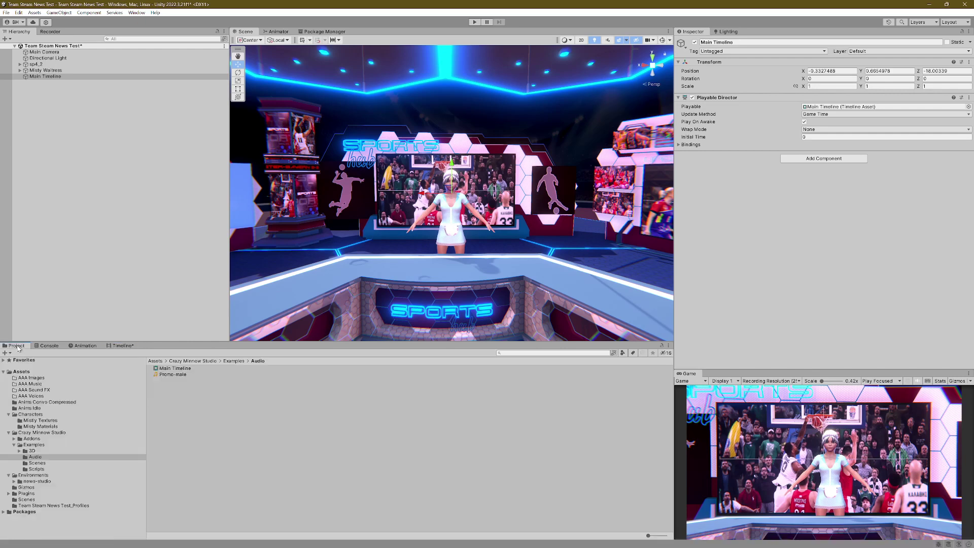
{"action": "left_click", "coordinate": [50, 395]}
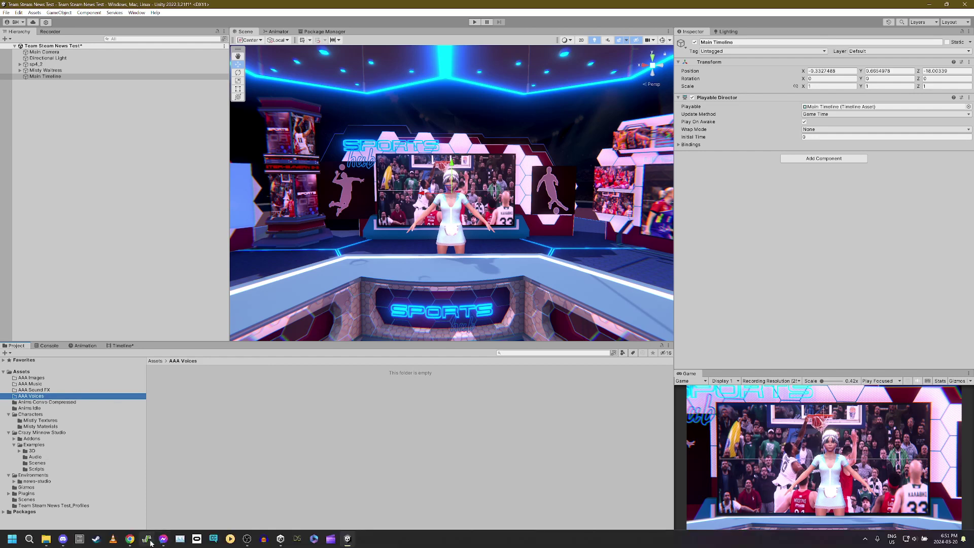
{"action": "left_click", "coordinate": [130, 539]}
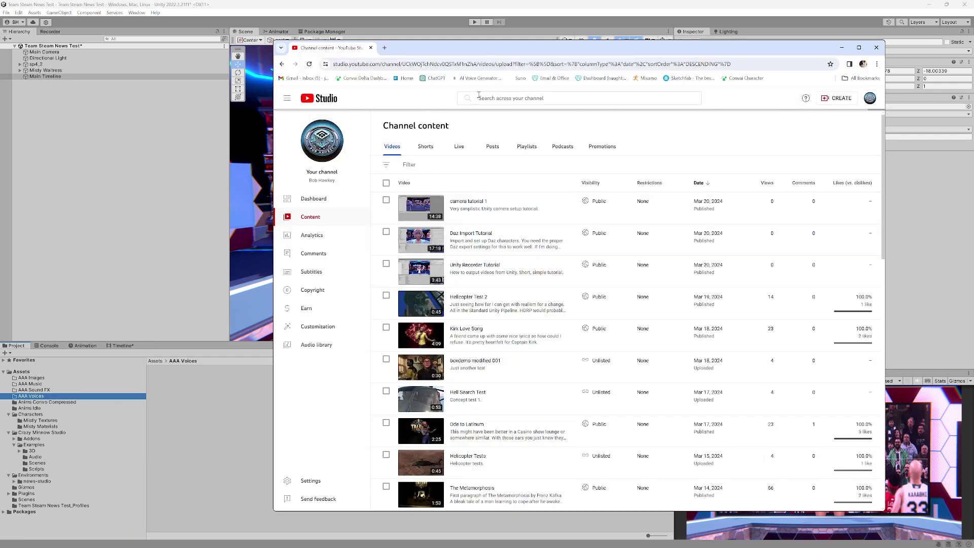
{"action": "left_click", "coordinate": [488, 79]}
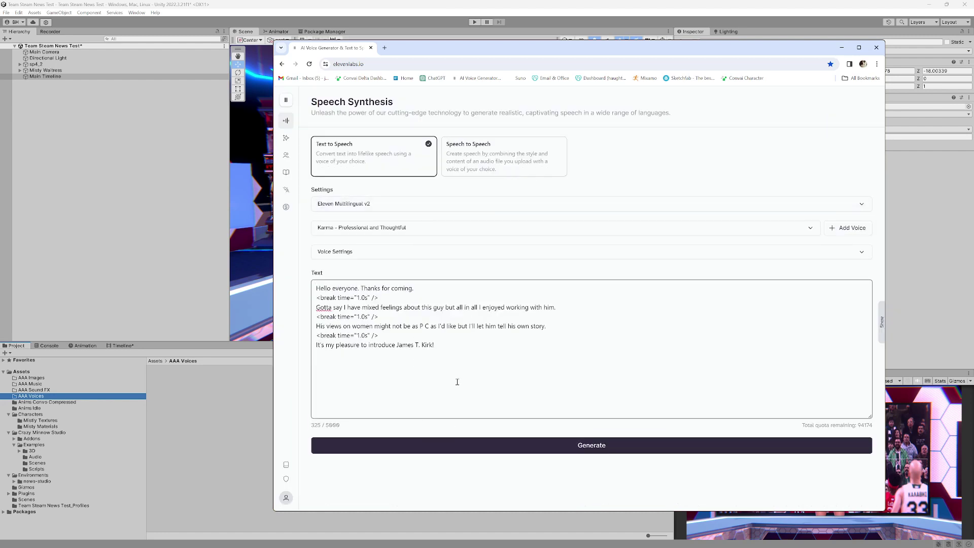
- Replace the speech text after the first line with "Thanks for looking in on this tutorial for Salsa in Unity."
{"action": "left_click_drag", "start_coordinate": [457, 382], "coordinate": [315, 297]}
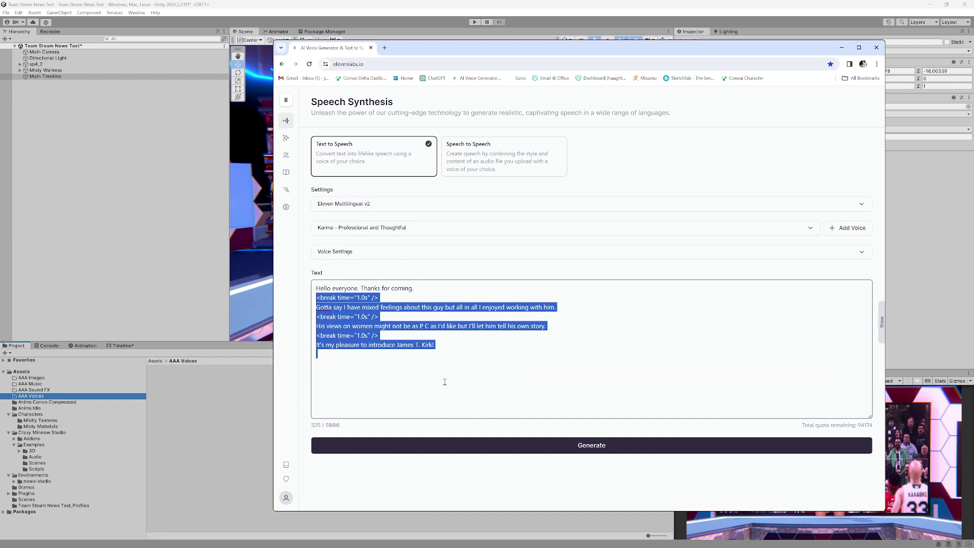
{"action": "key", "text": "BackSpace"}
{"action": "type", "text": "Thank"}
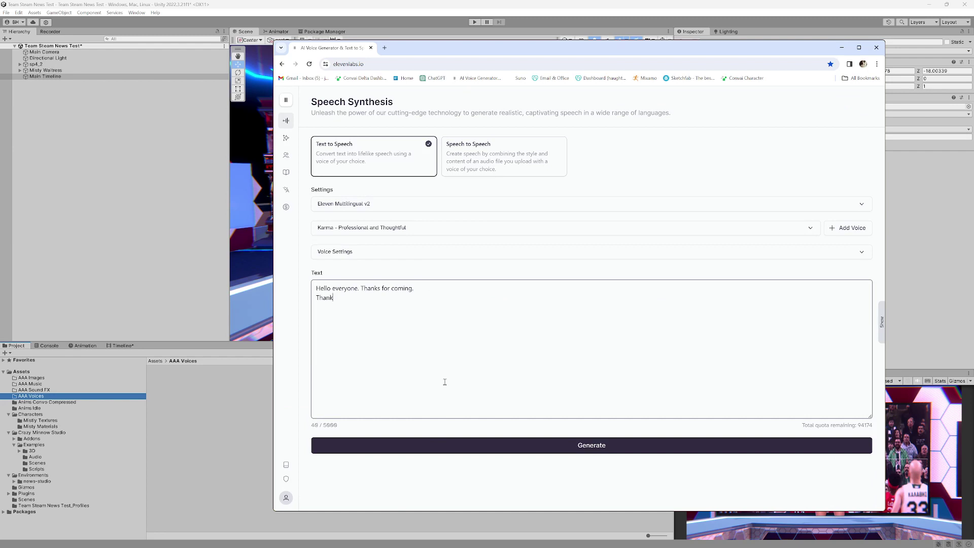
{"action": "type", "text": "s for looking in on this tutorial for Salsa in Unity."}
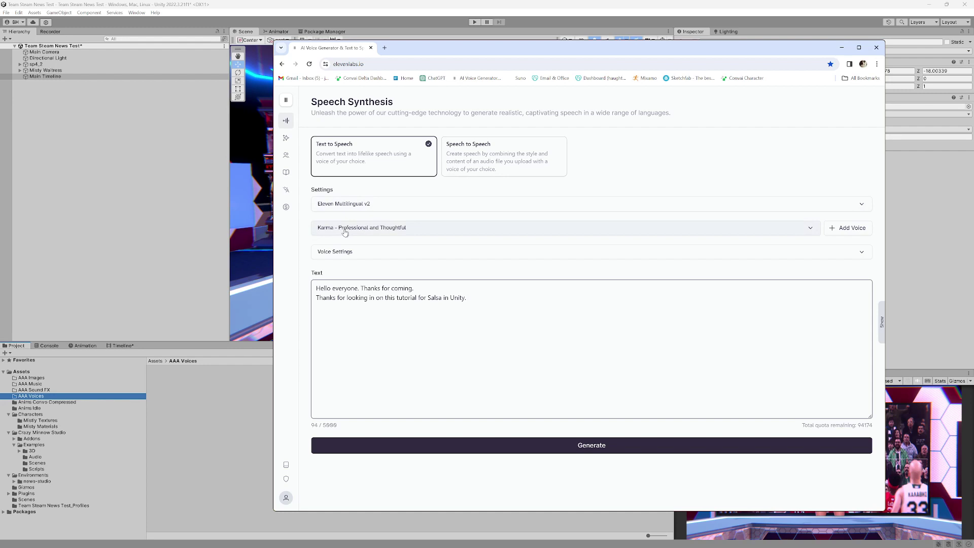
- Review the voice settings and generate the speech with the Karma - Professional and Thoughtful voice
{"action": "left_click", "coordinate": [365, 253]}
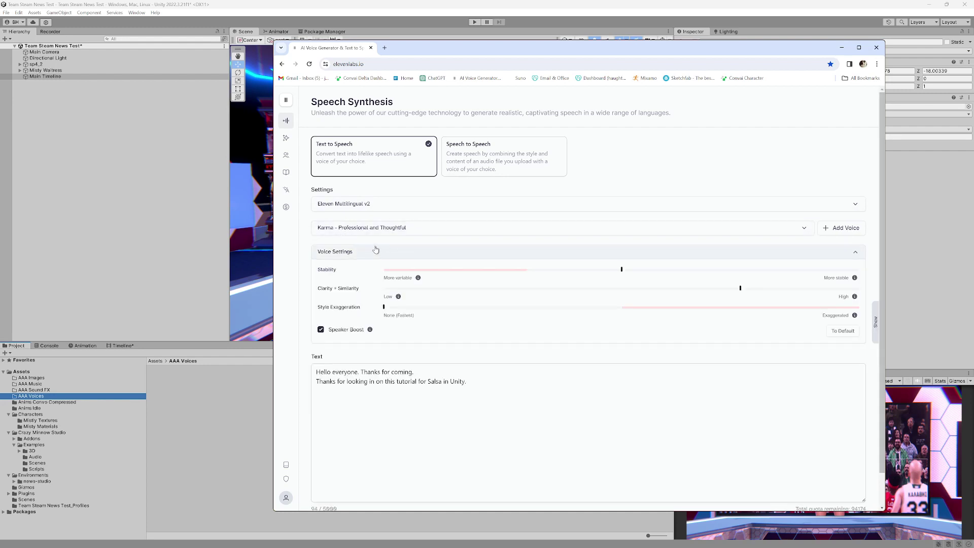
{"action": "left_click", "coordinate": [375, 251]}
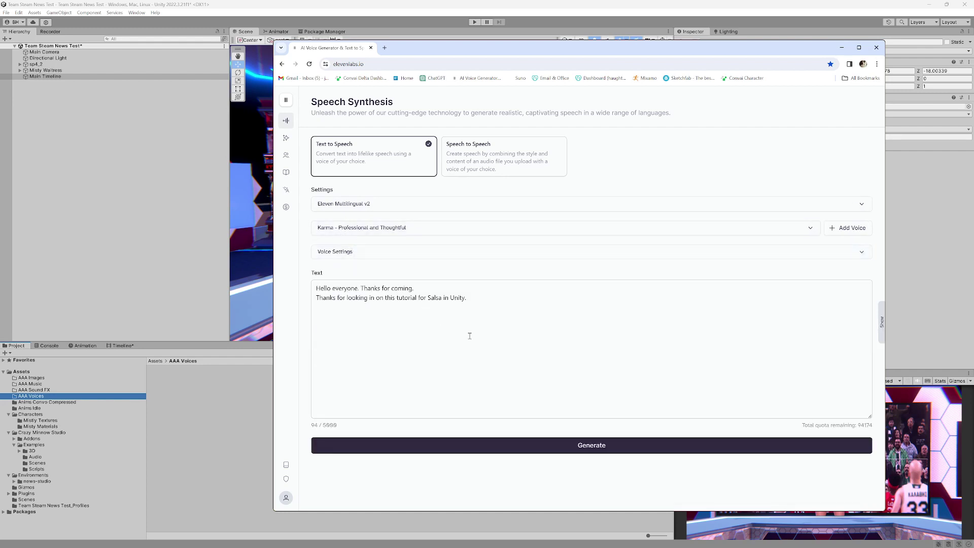
{"action": "left_click", "coordinate": [603, 450]}
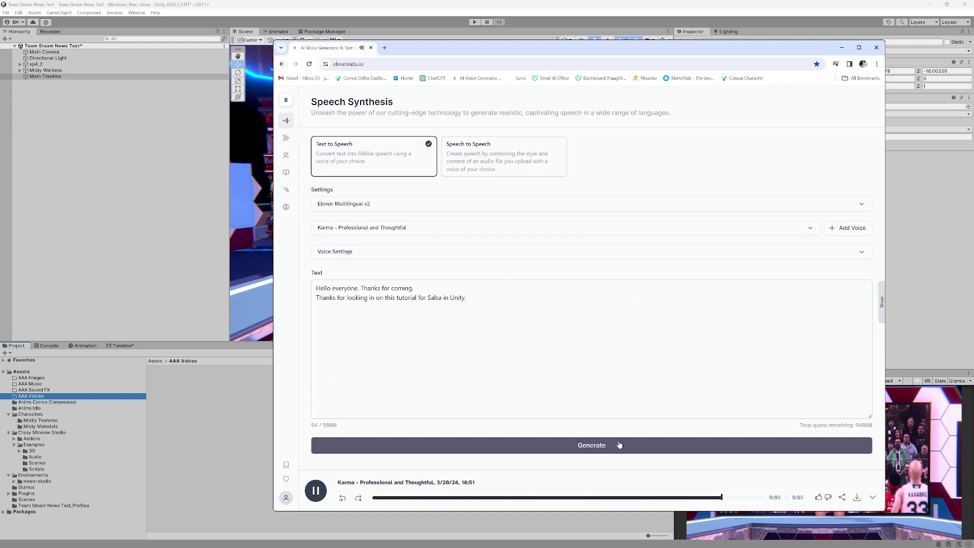
- Download the generated speech as an MP3 and import it into Unity's AAA Voices folder
{"action": "left_click", "coordinate": [856, 498]}
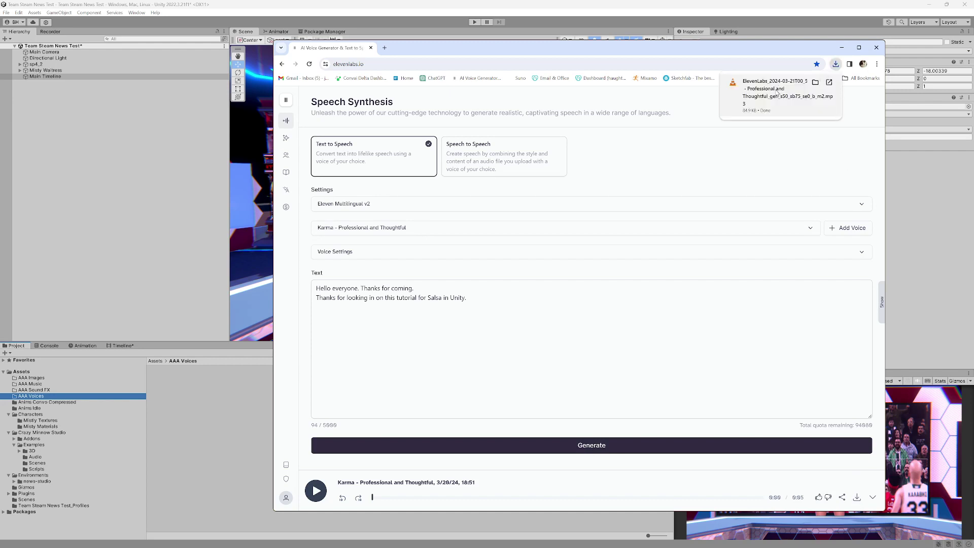
{"action": "left_click_drag", "start_coordinate": [778, 91], "coordinate": [181, 412]}
- Rename the imported ElevenLabs audio clip as Misty Welcome
{"action": "left_click", "coordinate": [194, 369]}
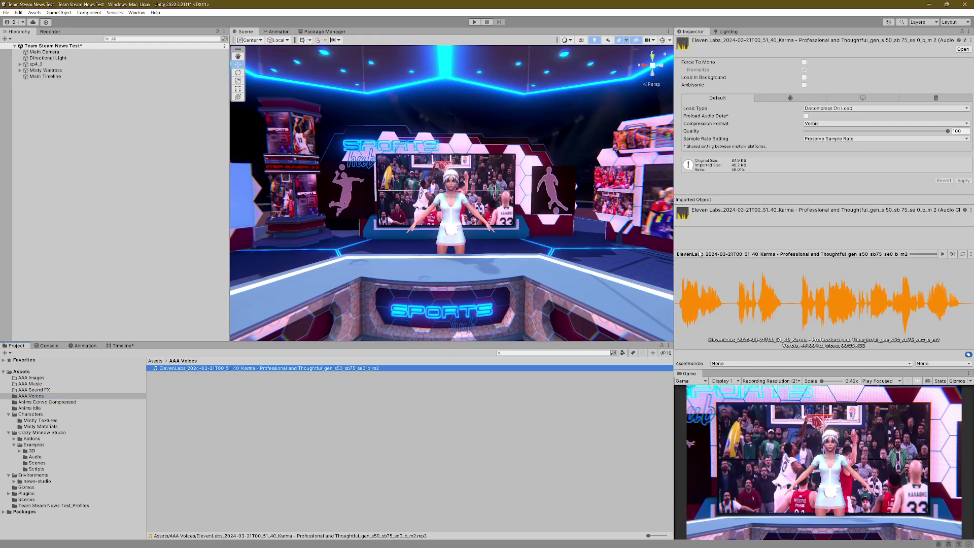
{"action": "left_click", "coordinate": [246, 370]}
{"action": "type", "text": "Mist"}
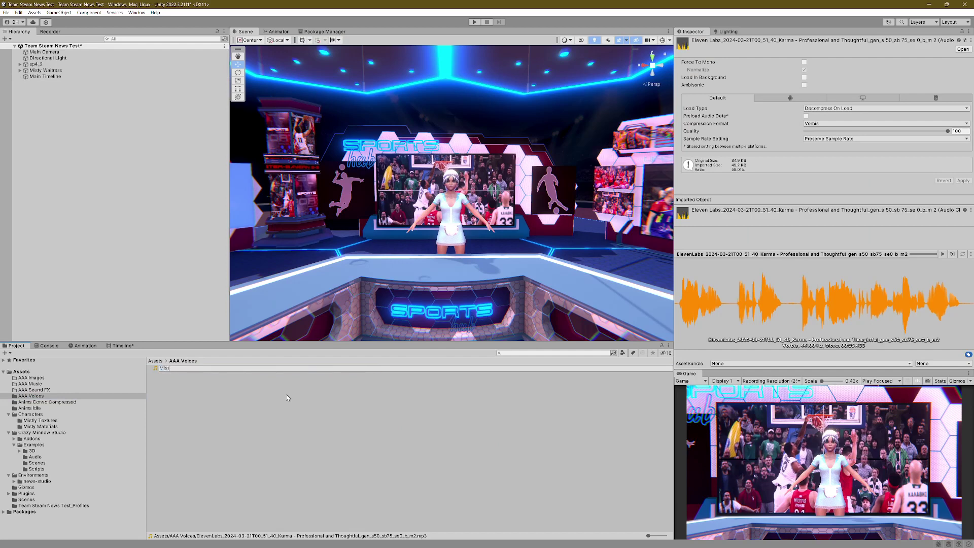
{"action": "type", "text": "y Welcome"}
{"action": "key", "text": "Return"}
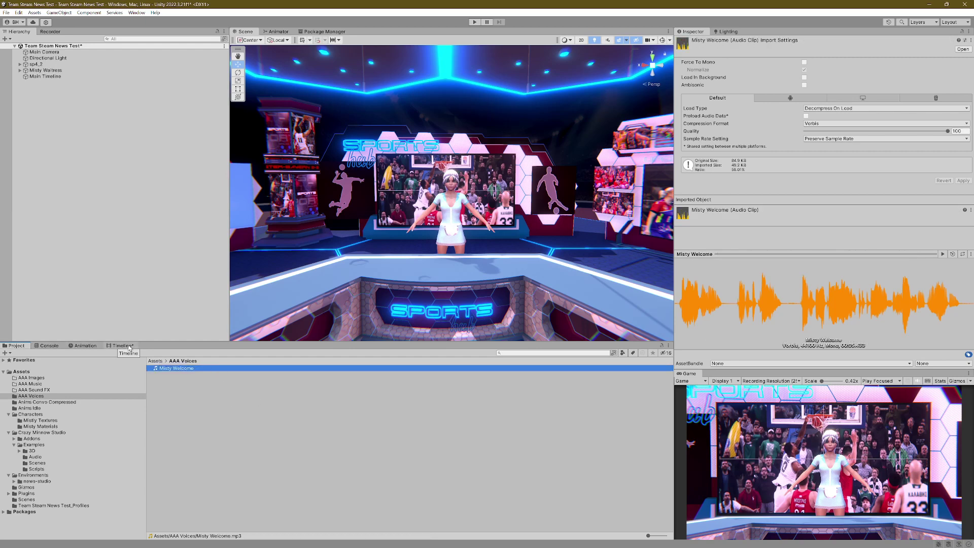
- Dock the Timeline beneath the Scene view, widen it, and place the Misty Welcome clip at about 1.5 s on Misty Waitress's Salsa track
{"action": "left_click_drag", "start_coordinate": [128, 347], "coordinate": [322, 334]}
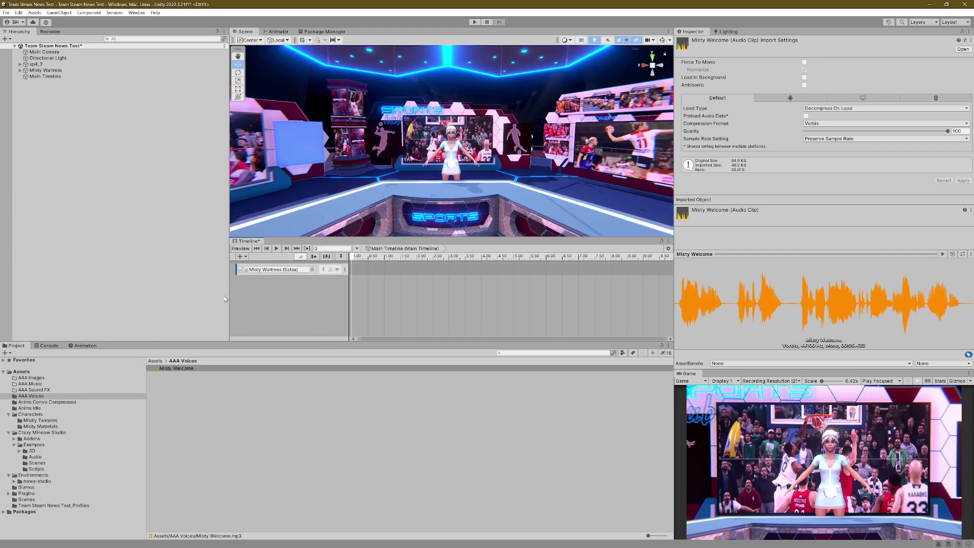
{"action": "left_click_drag", "start_coordinate": [227, 299], "coordinate": [133, 296]}
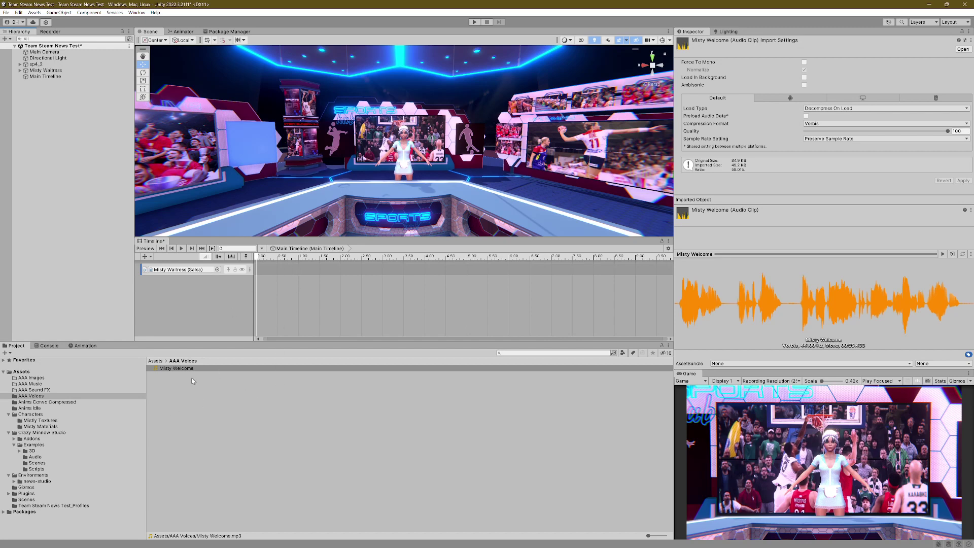
{"action": "left_click_drag", "start_coordinate": [177, 368], "coordinate": [339, 275]}
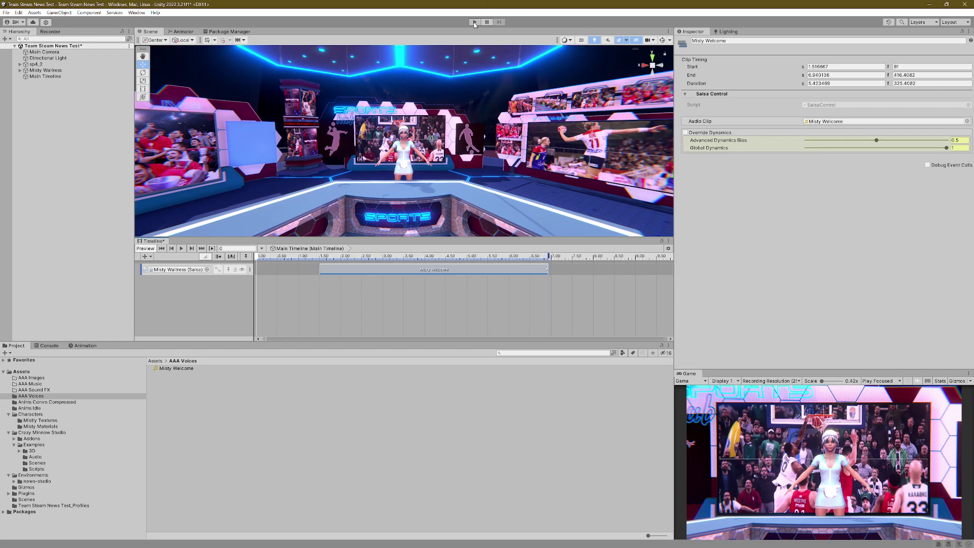
- Set the Game view to Play Maximized and test-play the scene, saving the timeline changes, and stop playback
{"action": "left_click", "coordinate": [894, 381]}
{"action": "left_click", "coordinate": [885, 396]}
{"action": "left_click", "coordinate": [475, 22]}
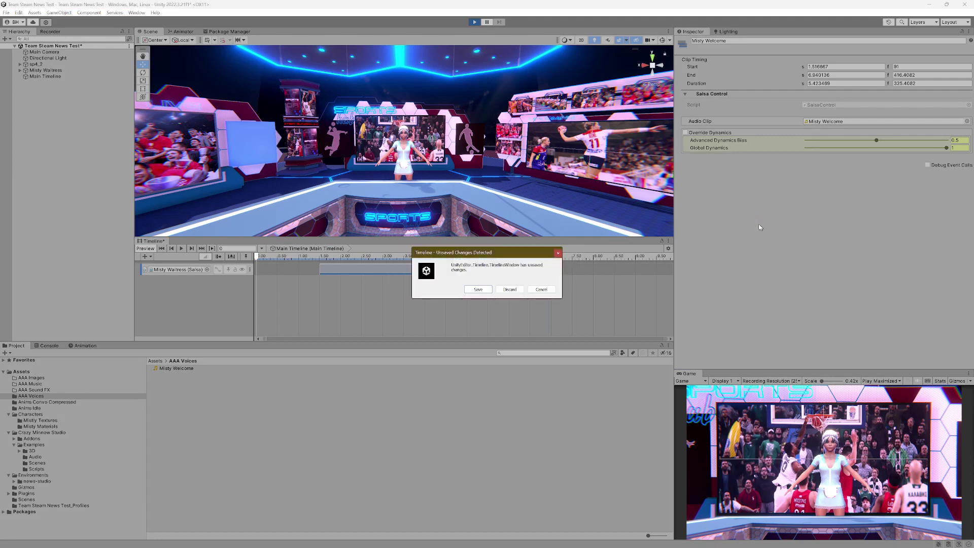
{"action": "left_click", "coordinate": [478, 289]}
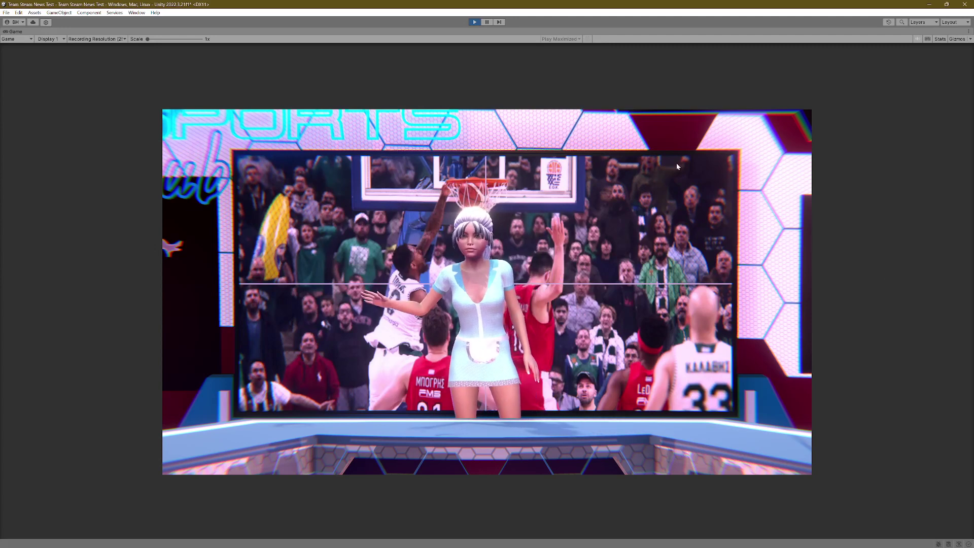
{"action": "left_click", "coordinate": [474, 22]}
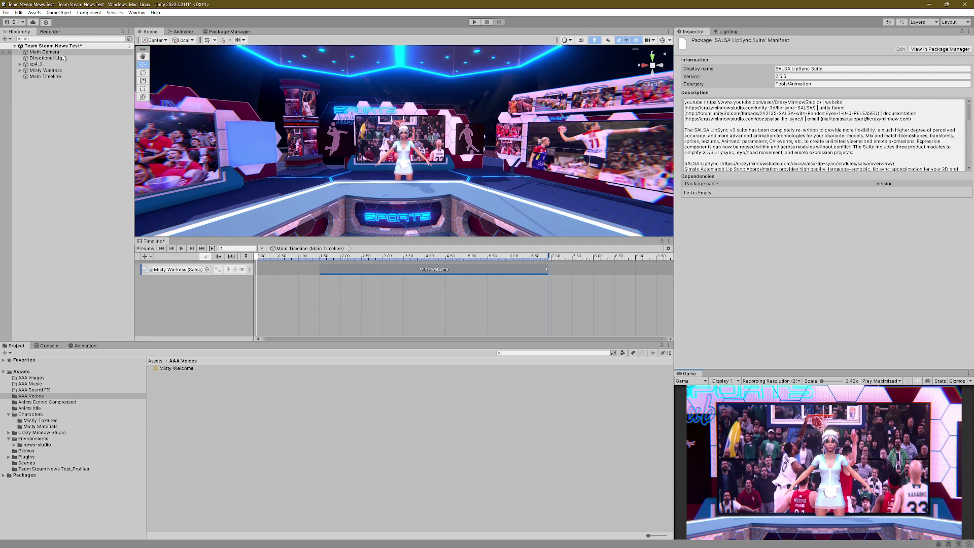
- Add an Animation Track for Misty Waitress to the Main Timeline and show the Anims Convo Compressed folder's clips
{"action": "left_click_drag", "start_coordinate": [59, 72], "coordinate": [202, 281]}
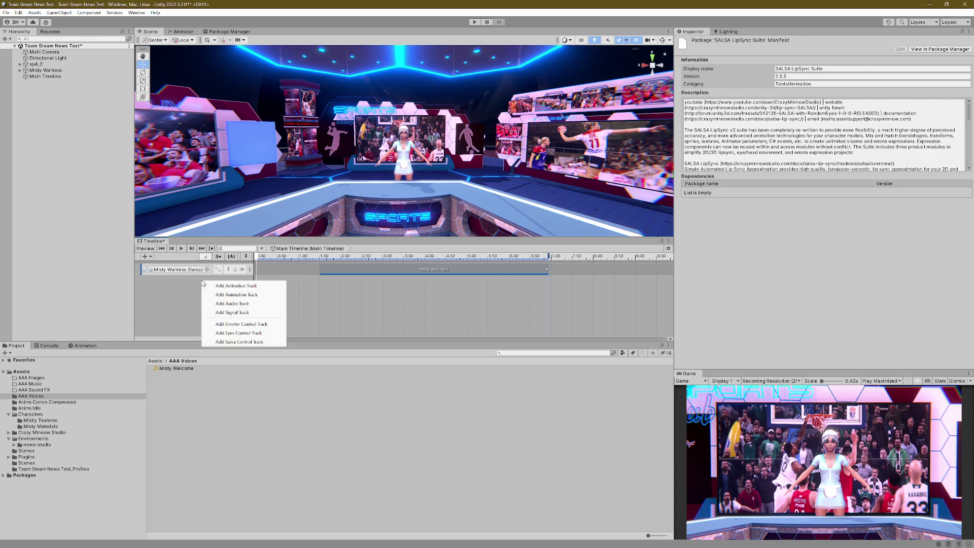
{"action": "left_click", "coordinate": [241, 298]}
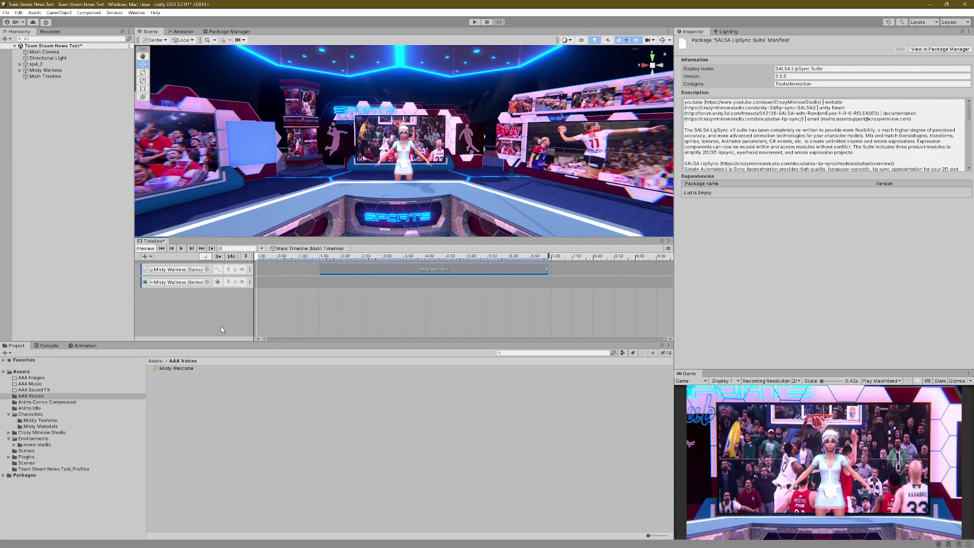
{"action": "left_click", "coordinate": [43, 403]}
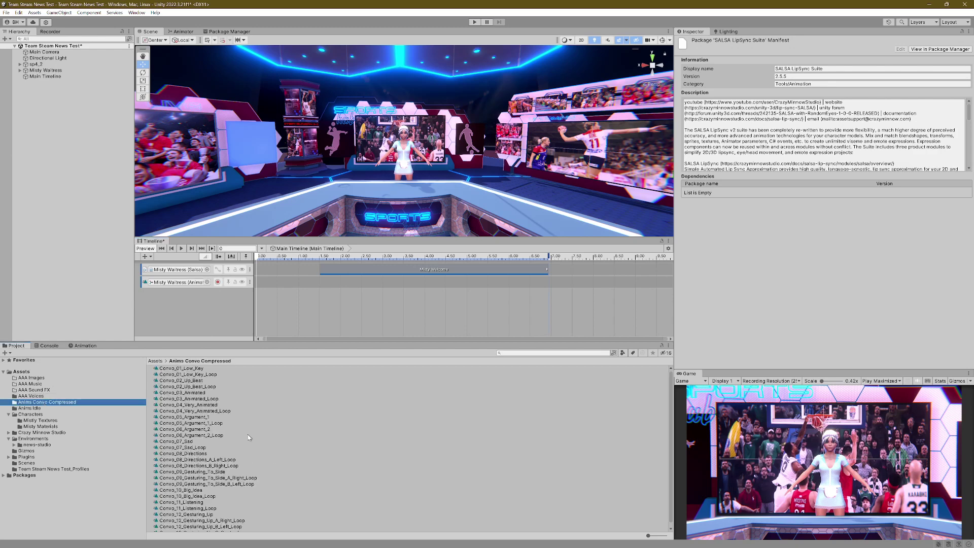
- Place Convo_10_Big_Idea at the start of Misty Waitress's animation track and trim it to about 6.94 s, where the Misty Welcome clip ends
{"action": "left_click_drag", "start_coordinate": [205, 491], "coordinate": [260, 282]}
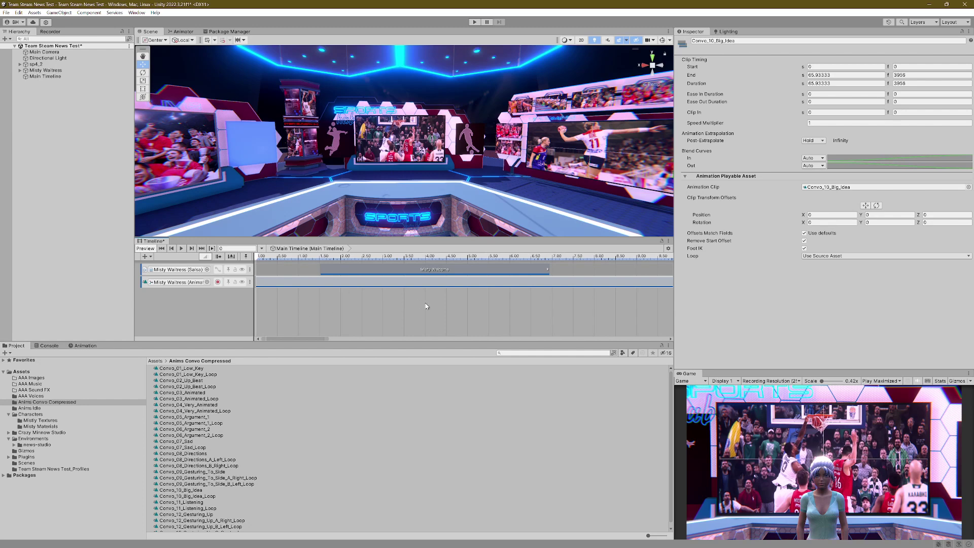
{"action": "scroll", "coordinate": [462, 318], "scroll_direction": "down", "scroll_amount": 10}
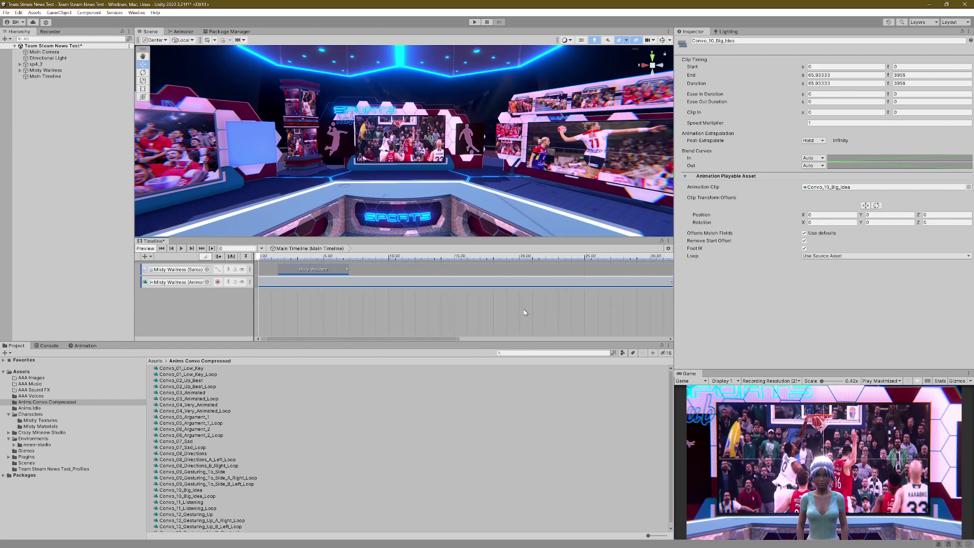
{"action": "scroll", "coordinate": [527, 314], "scroll_direction": "down", "scroll_amount": 4}
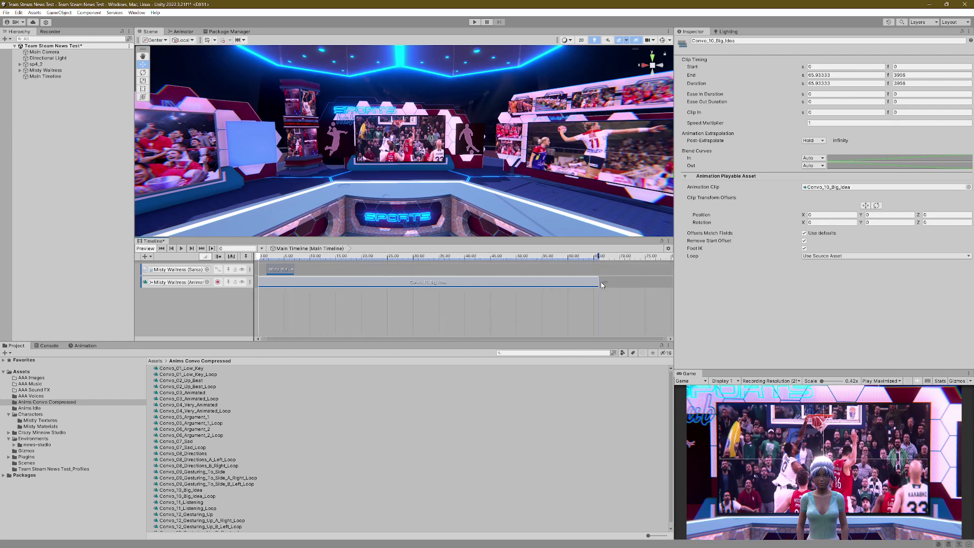
{"action": "key", "text": "f"}
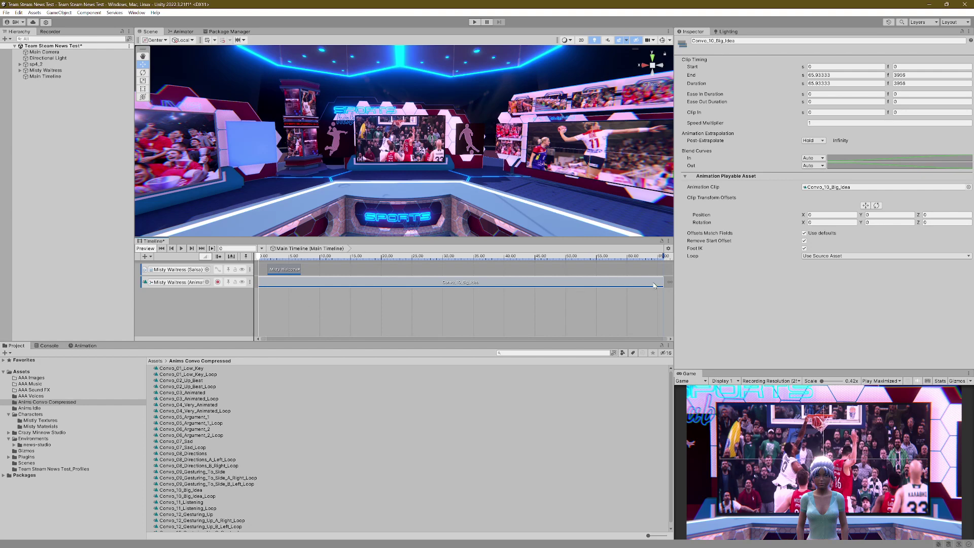
{"action": "left_click_drag", "start_coordinate": [662, 283], "coordinate": [298, 299]}
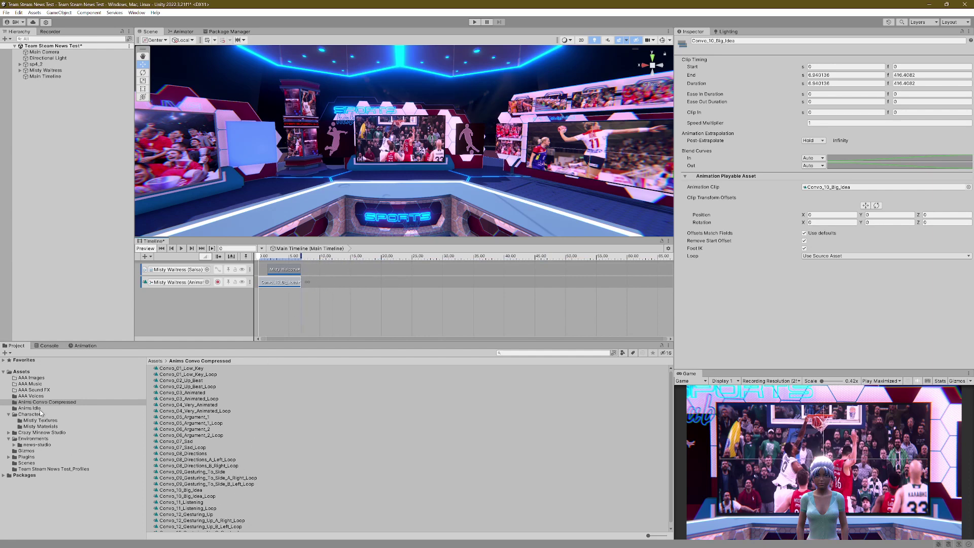
- Add Convo_12_Gesturing_Up from about 6.03 s so it blends with the Big Idea clip, and match its offsets to the previous clip
{"action": "scroll", "coordinate": [219, 501], "scroll_direction": "down", "scroll_amount": 1}
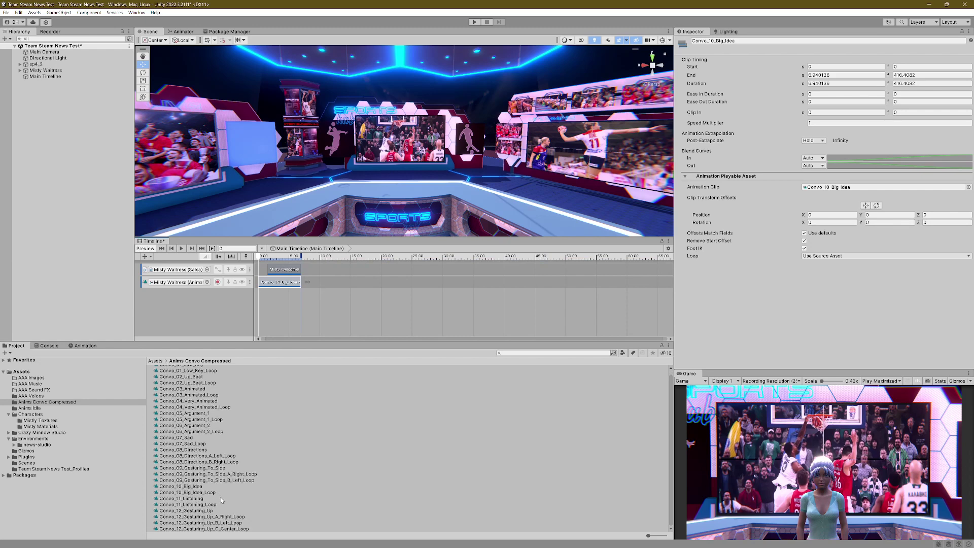
{"action": "left_click_drag", "start_coordinate": [212, 510], "coordinate": [317, 282]}
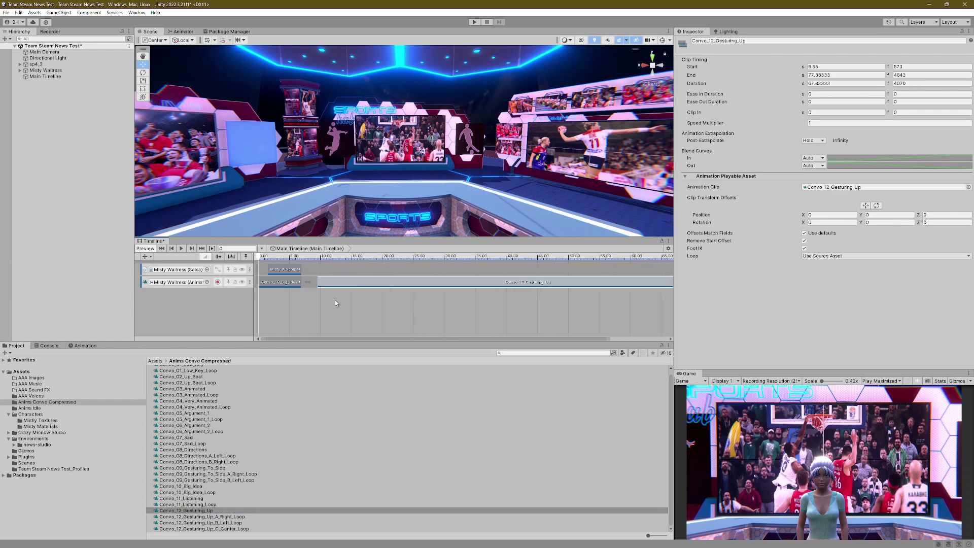
{"action": "left_click_drag", "start_coordinate": [330, 284], "coordinate": [303, 287]}
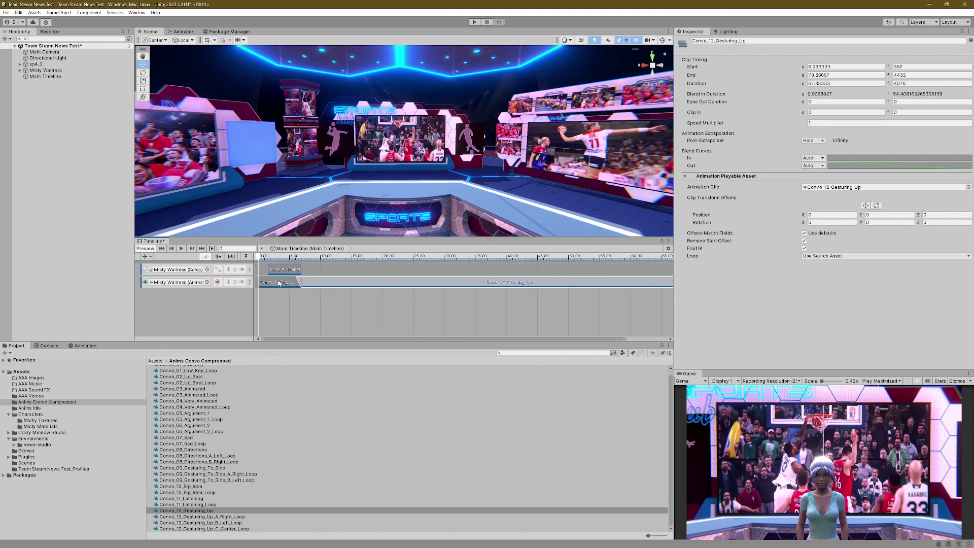
{"action": "right_click", "coordinate": [336, 283]}
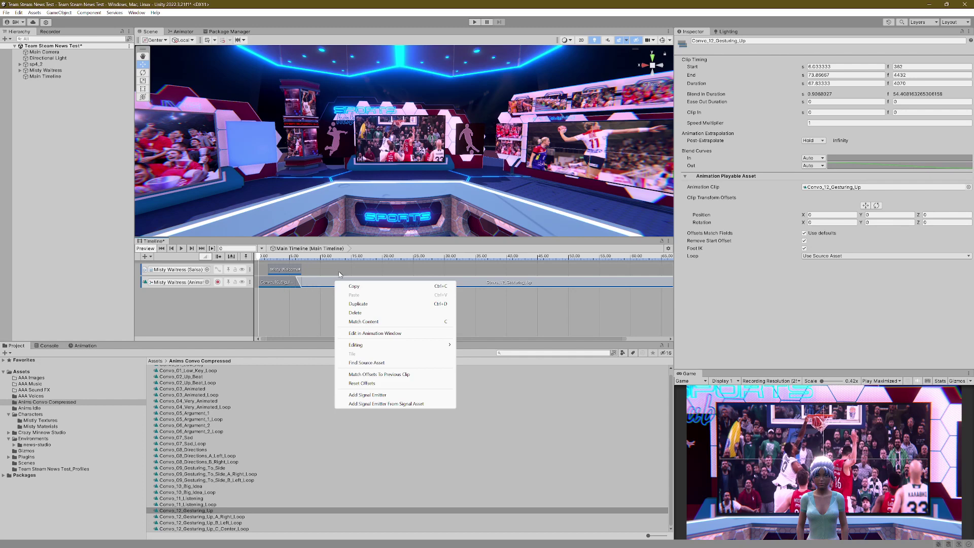
{"action": "left_click", "coordinate": [407, 376]}
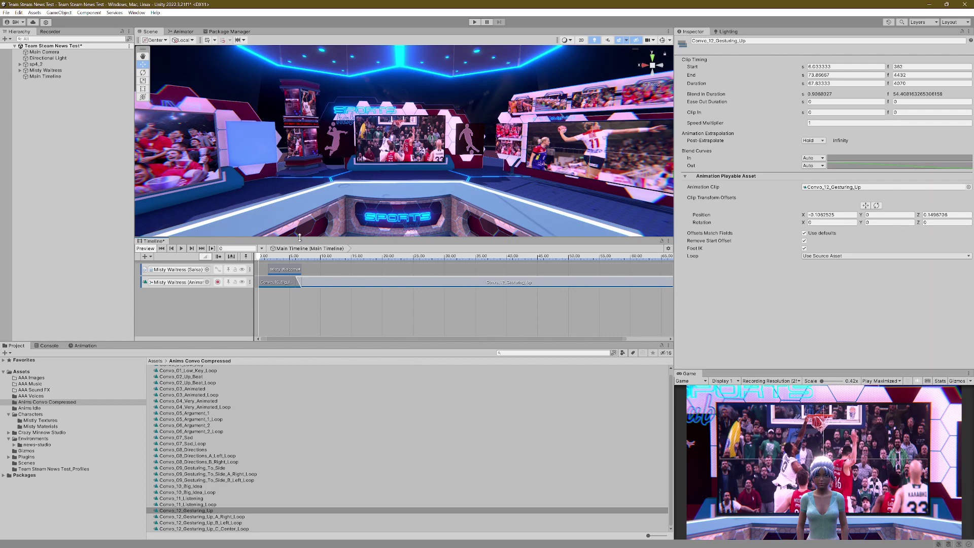
- Set the track offsets of Misty Waitress's animation track to Apply Scene Offsets
{"action": "left_click", "coordinate": [249, 285]}
{"action": "mouse_move", "coordinate": [290, 350]}
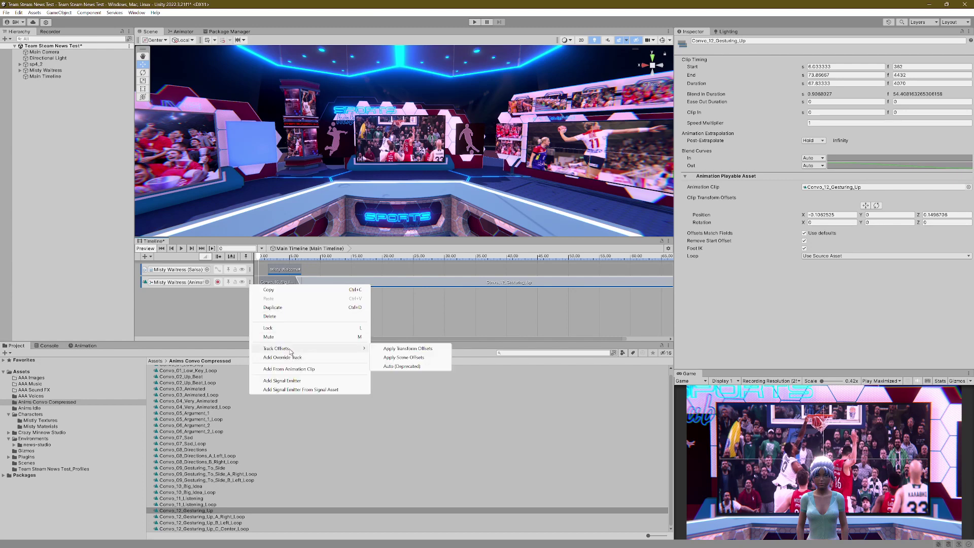
{"action": "left_click", "coordinate": [405, 358]}
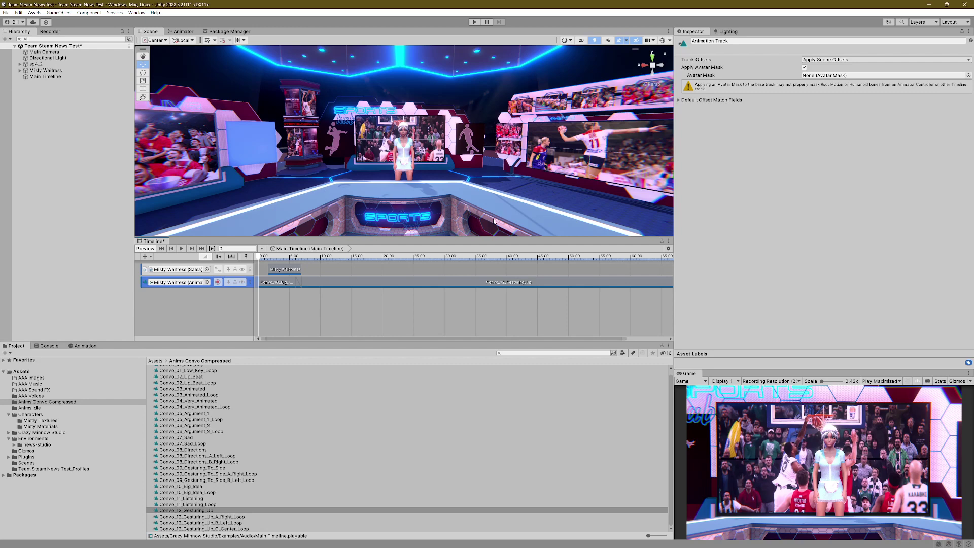
- Check the animation clips along the Main Timeline, test-play the scene while saving the timeline changes, and stop playback
{"action": "scroll", "coordinate": [429, 302], "scroll_direction": "down", "scroll_amount": 2}
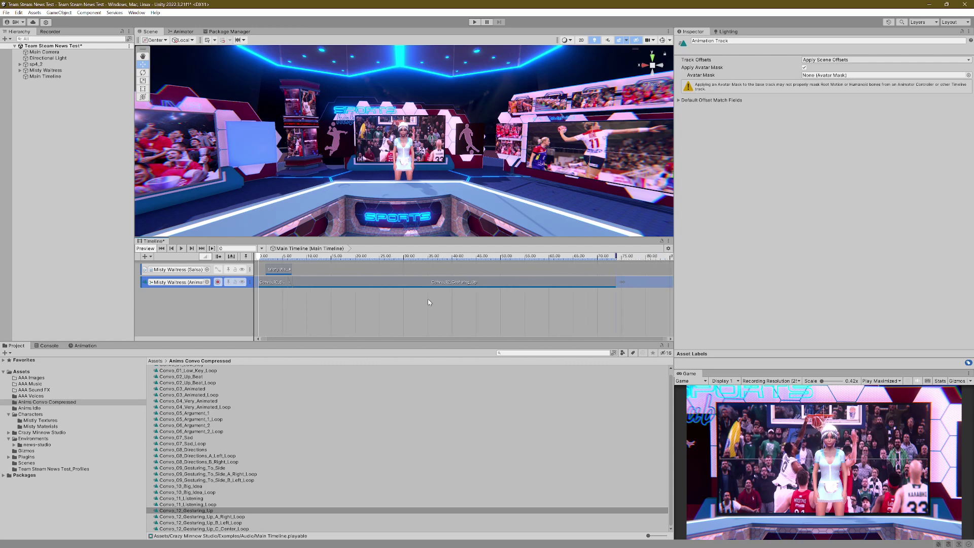
{"action": "scroll", "coordinate": [426, 303], "scroll_direction": "up", "scroll_amount": 1}
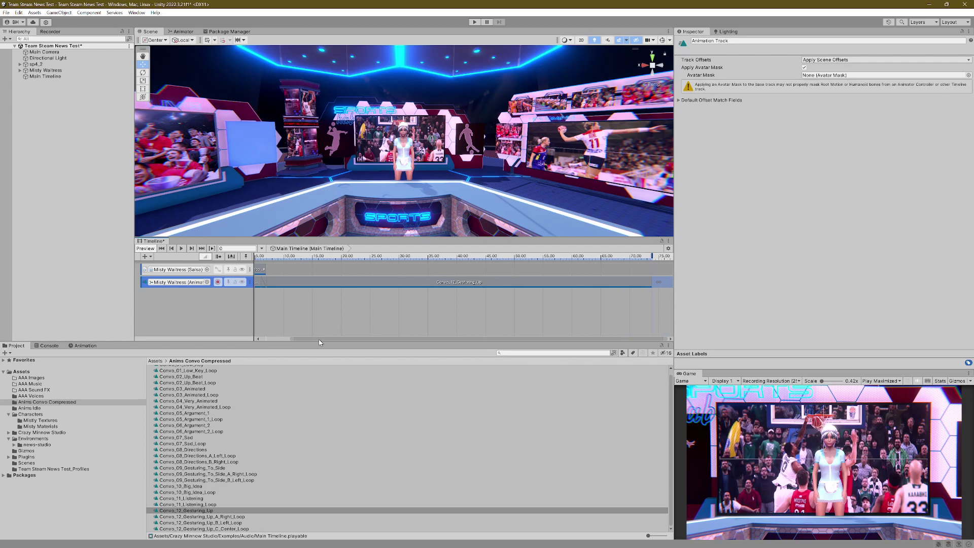
{"action": "left_click_drag", "start_coordinate": [319, 340], "coordinate": [289, 343]}
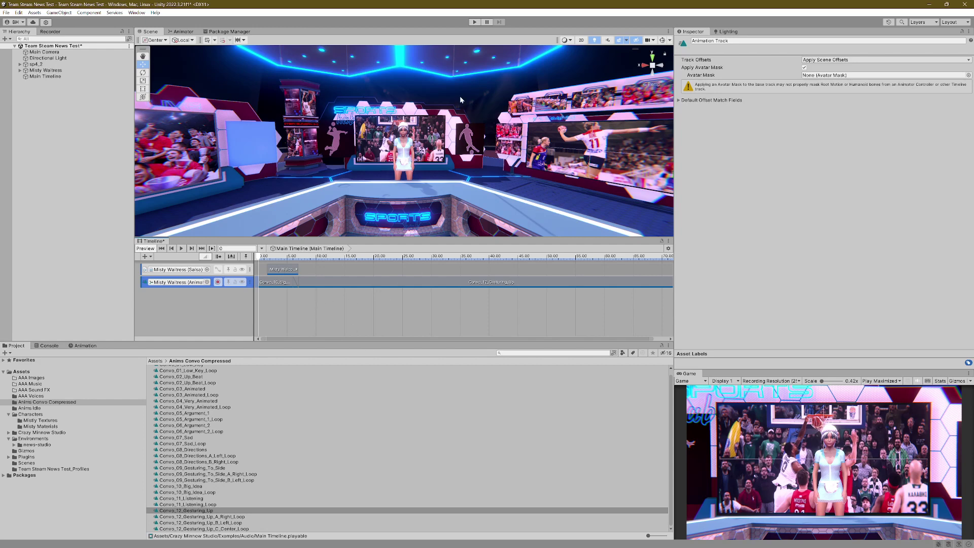
{"action": "left_click", "coordinate": [474, 21]}
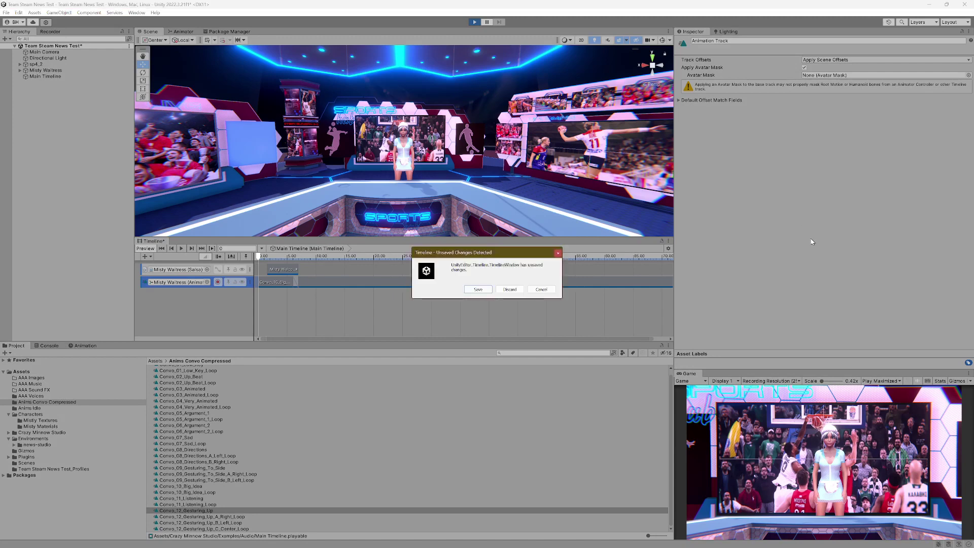
{"action": "left_click", "coordinate": [479, 289]}
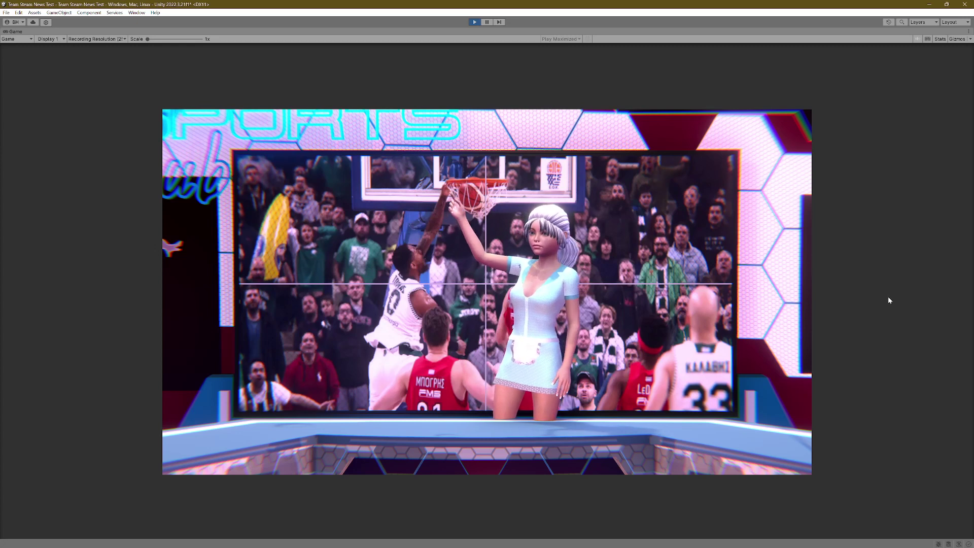
{"action": "left_click", "coordinate": [474, 23]}
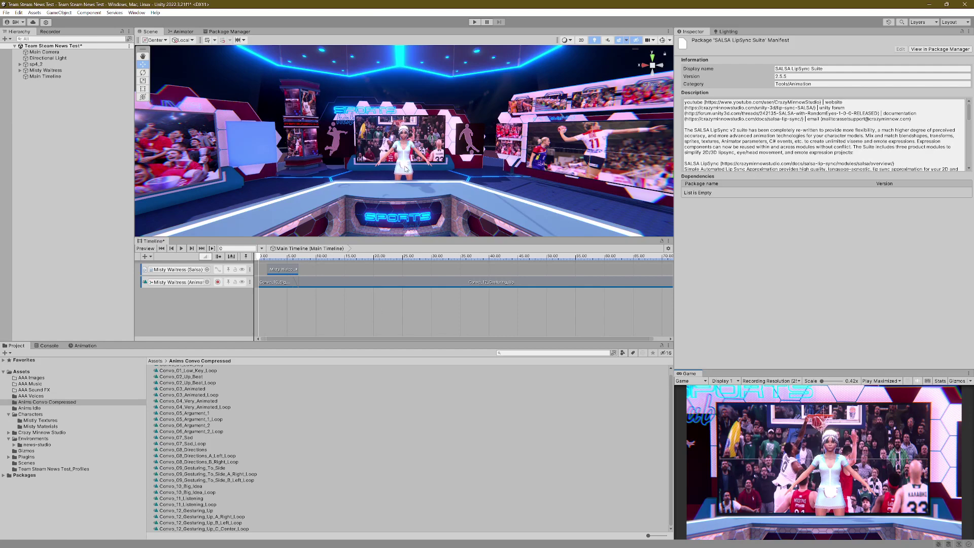
- Examine Misty Waitress's face and upper body up close in the Scene view, and return to a wider view of the studio
{"action": "scroll", "coordinate": [399, 168], "scroll_direction": "up", "scroll_amount": 5}
{"action": "scroll", "coordinate": [399, 167], "scroll_direction": "up", "scroll_amount": 5}
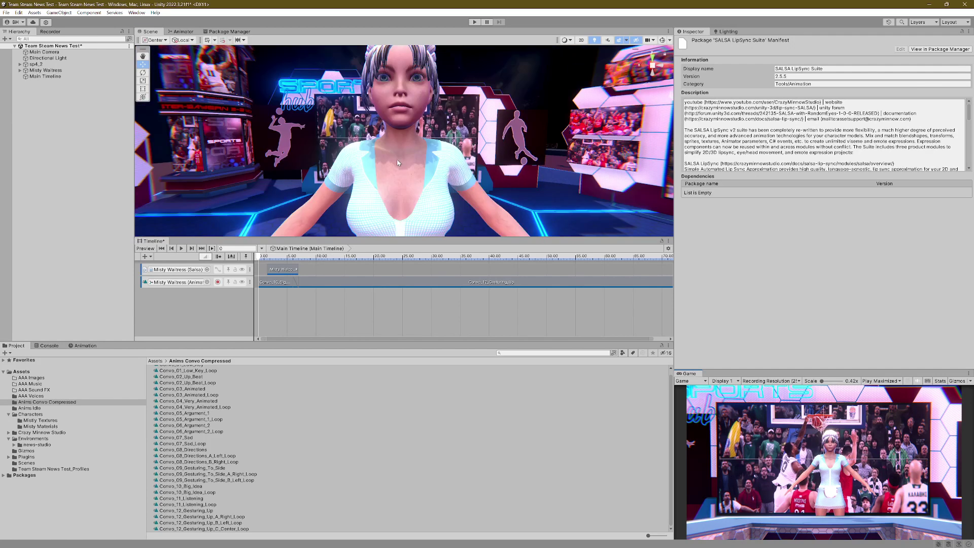
{"action": "middle_click_drag", "start_coordinate": [398, 162], "coordinate": [398, 166]}
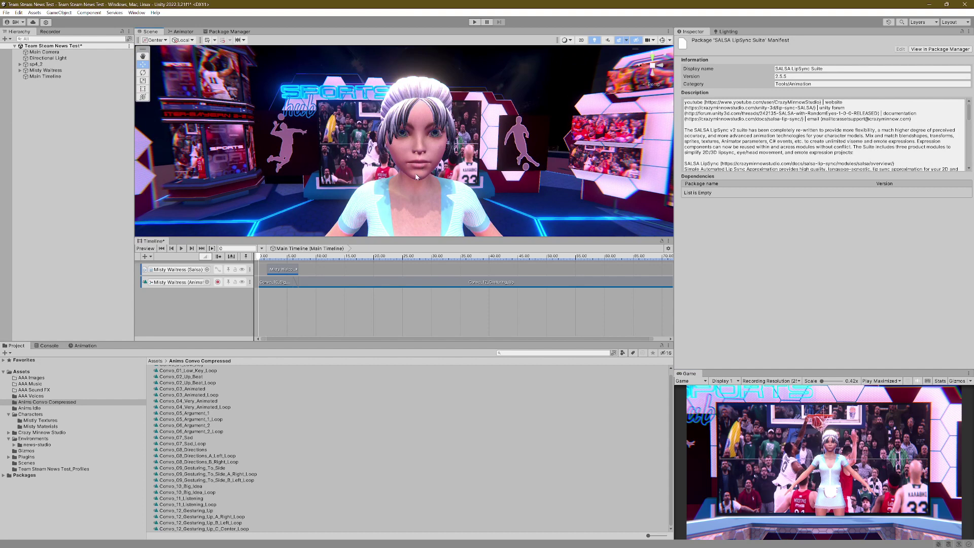
{"action": "scroll", "coordinate": [454, 197], "scroll_direction": "down", "scroll_amount": 5}
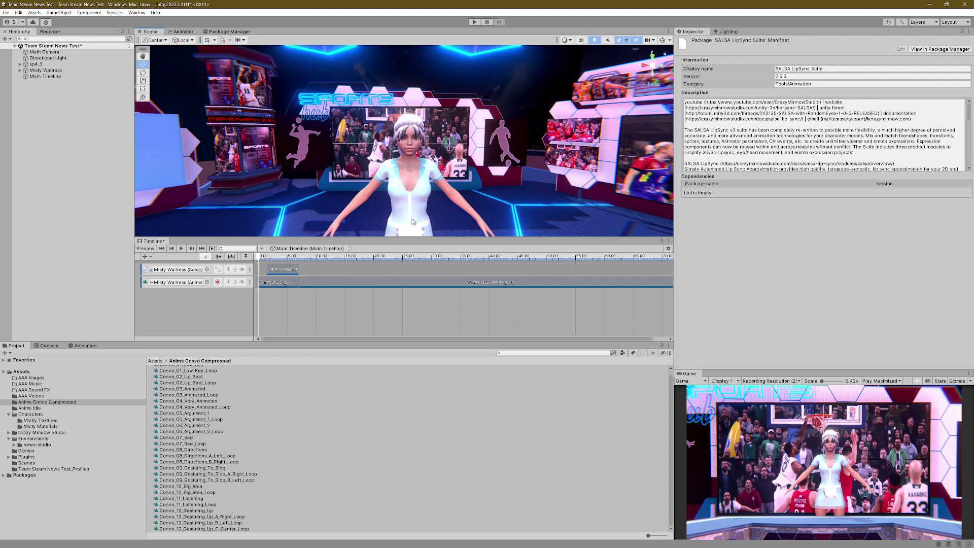
{"action": "scroll", "coordinate": [414, 222], "scroll_direction": "up", "scroll_amount": 5}
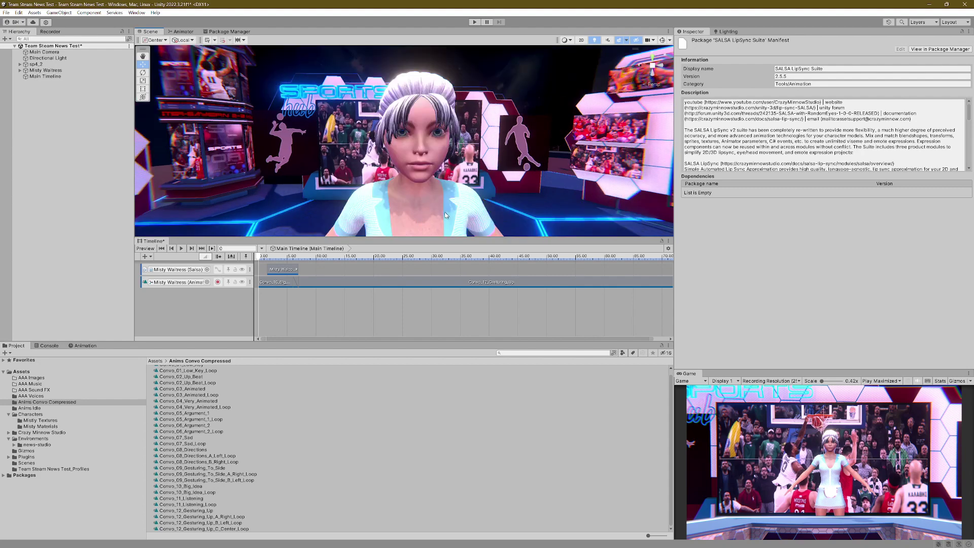
{"action": "middle_click_drag", "start_coordinate": [447, 216], "coordinate": [413, 217]}
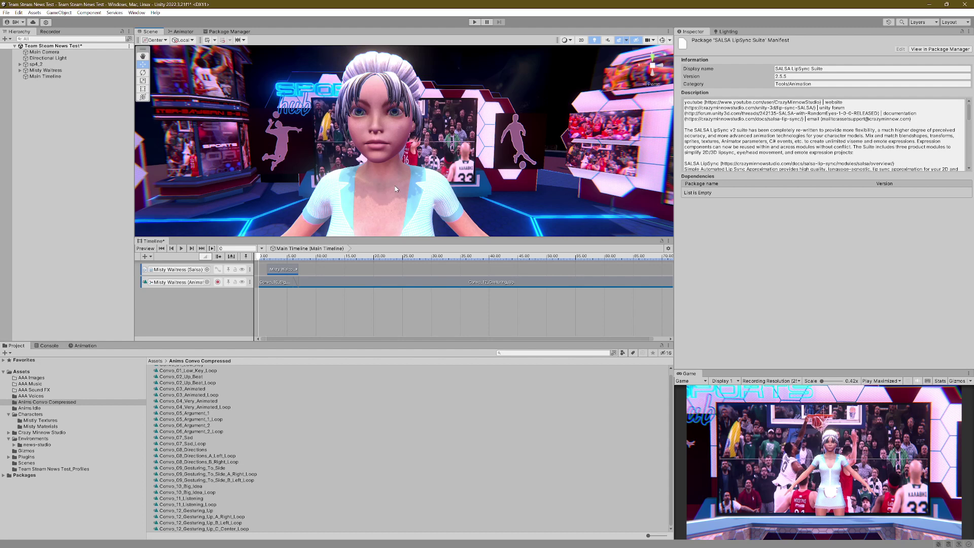
{"action": "scroll", "coordinate": [383, 195], "scroll_direction": "down", "scroll_amount": 3}
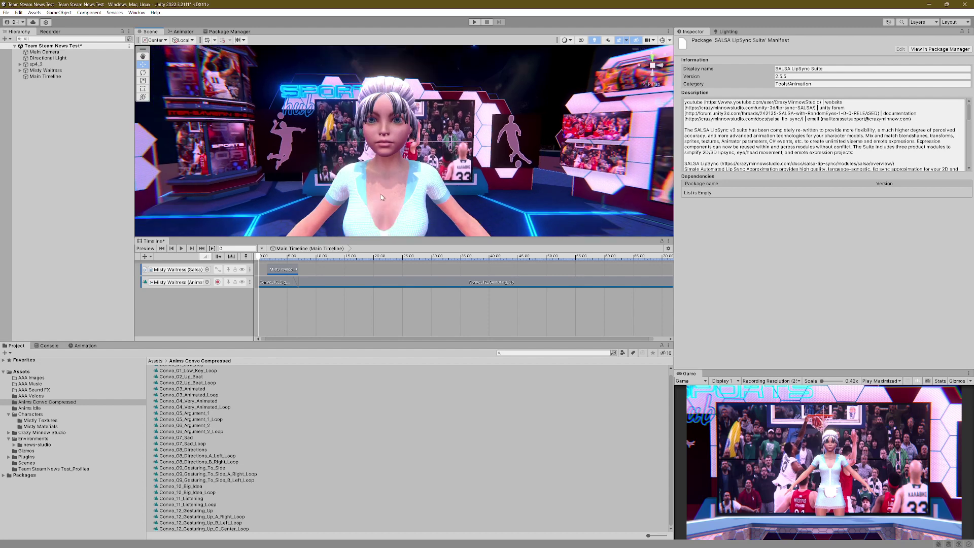
{"action": "scroll", "coordinate": [395, 192], "scroll_direction": "down", "scroll_amount": 1}
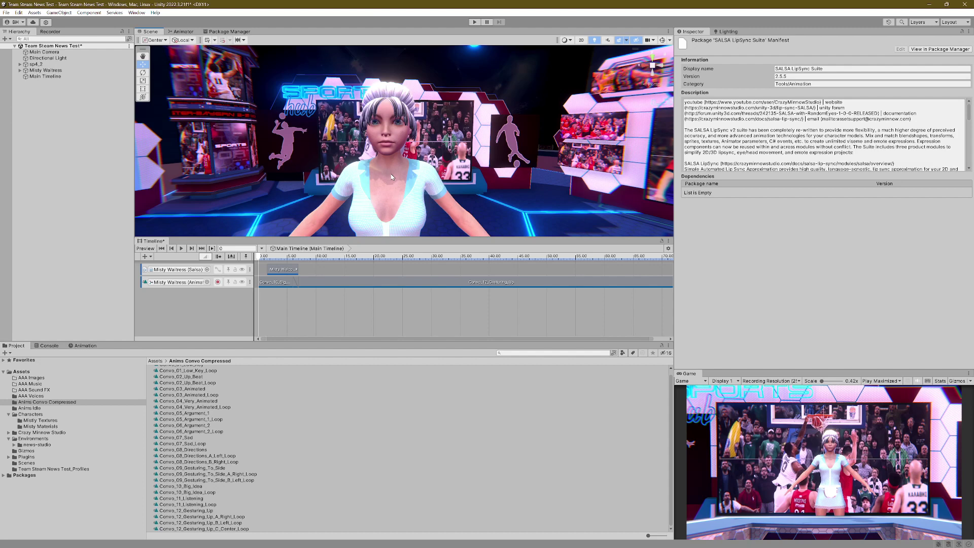
{"action": "scroll", "coordinate": [385, 176], "scroll_direction": "down", "scroll_amount": 5}
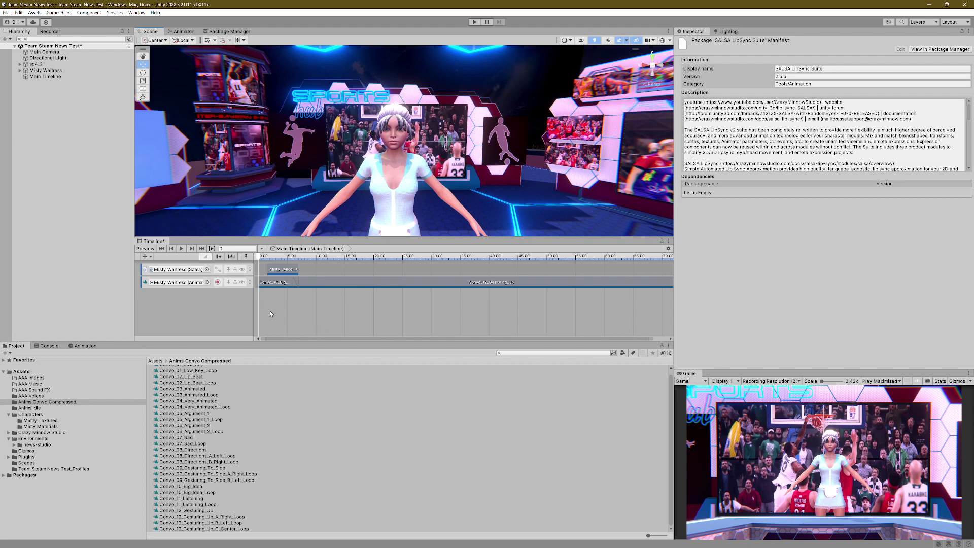
{"action": "left_click", "coordinate": [203, 304]}
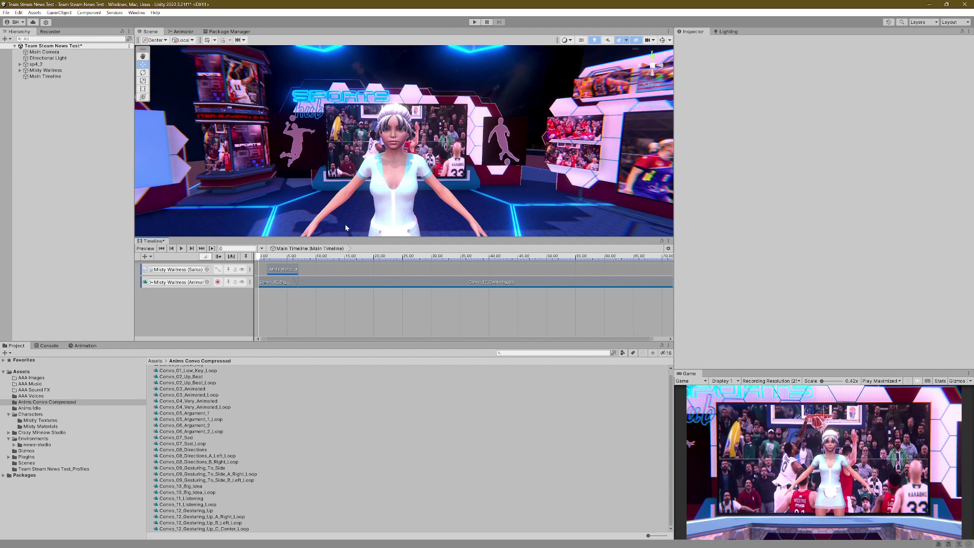
{"action": "scroll", "coordinate": [287, 193], "scroll_direction": "down", "scroll_amount": 2}
{"action": "scroll", "coordinate": [287, 195], "scroll_direction": "down", "scroll_amount": 5}
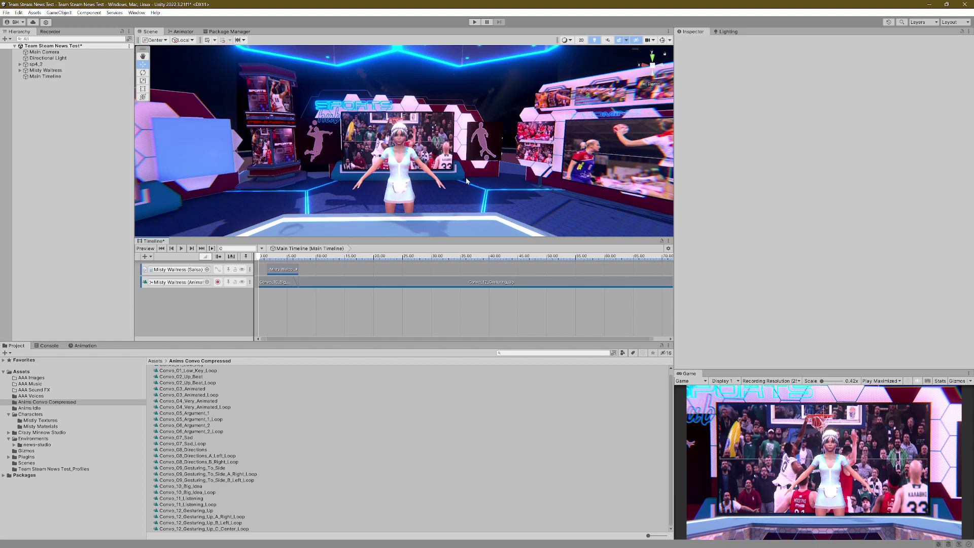
{"action": "mouse_move", "coordinate": [511, 188]}
{"action": "left_mouse_down", "text": "alt"}
{"action": "mouse_move", "coordinate": [456, 187]}
{"action": "mouse_move", "coordinate": [528, 186]}
{"action": "mouse_move", "coordinate": [477, 187]}
{"action": "mouse_move", "coordinate": [508, 186]}
{"action": "left_mouse_up", "text": "alt"}
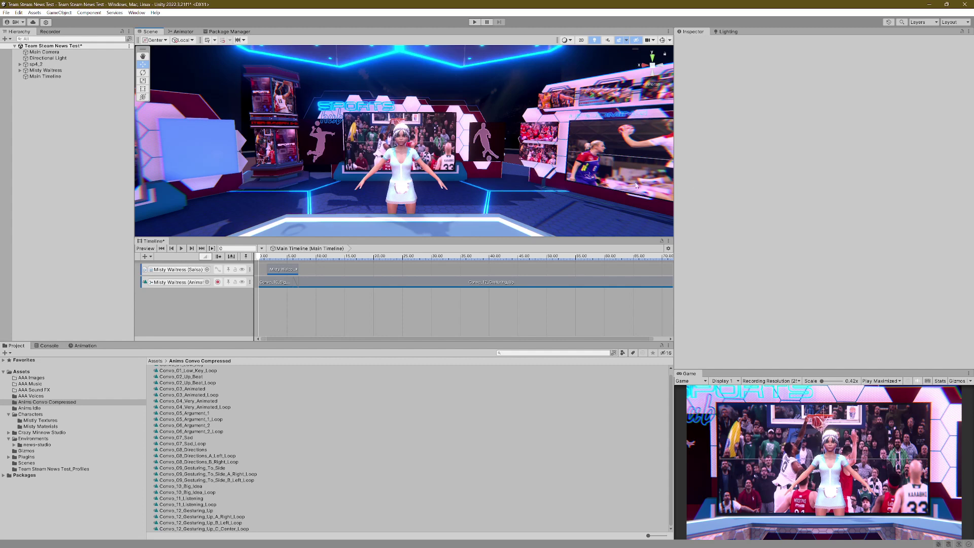
- Add an Activation Track for Misty Waitress with its clip shortened to about 10.07 s, and test-play the scene
{"action": "left_click_drag", "start_coordinate": [45, 70], "coordinate": [187, 295]}
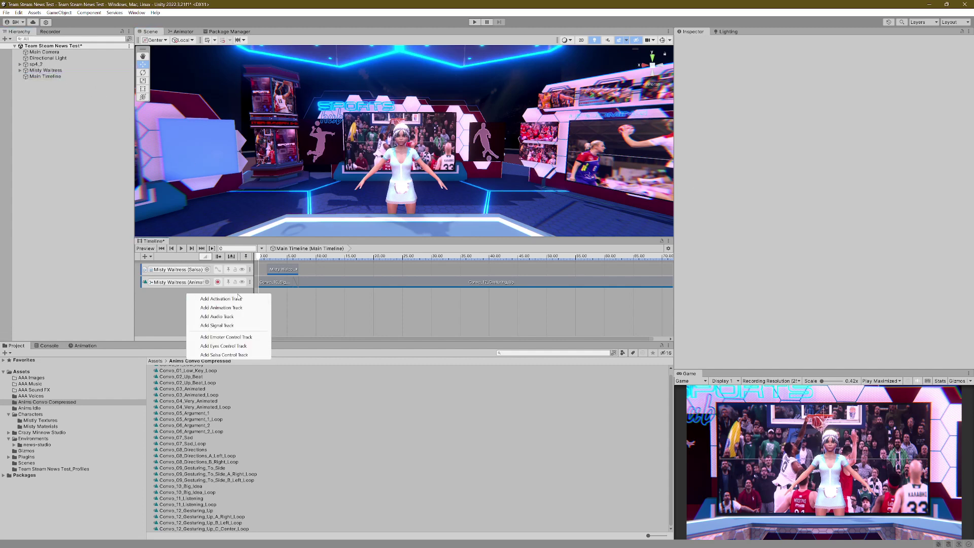
{"action": "left_click", "coordinate": [226, 299]}
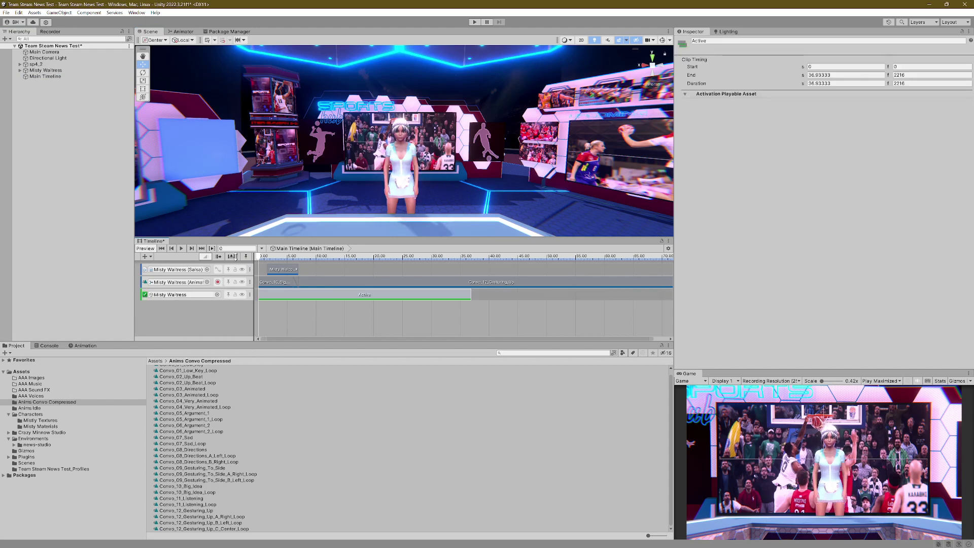
{"action": "mouse_move", "coordinate": [468, 298]}
{"action": "left_mouse_down"}
{"action": "mouse_move", "coordinate": [305, 305]}
{"action": "mouse_move", "coordinate": [315, 305]}
{"action": "left_mouse_up"}
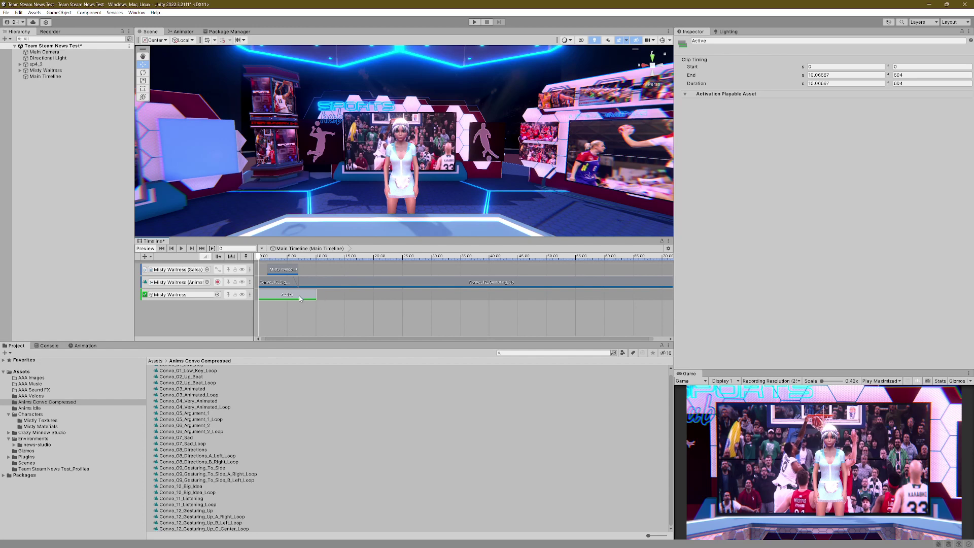
{"action": "left_click", "coordinate": [475, 21]}
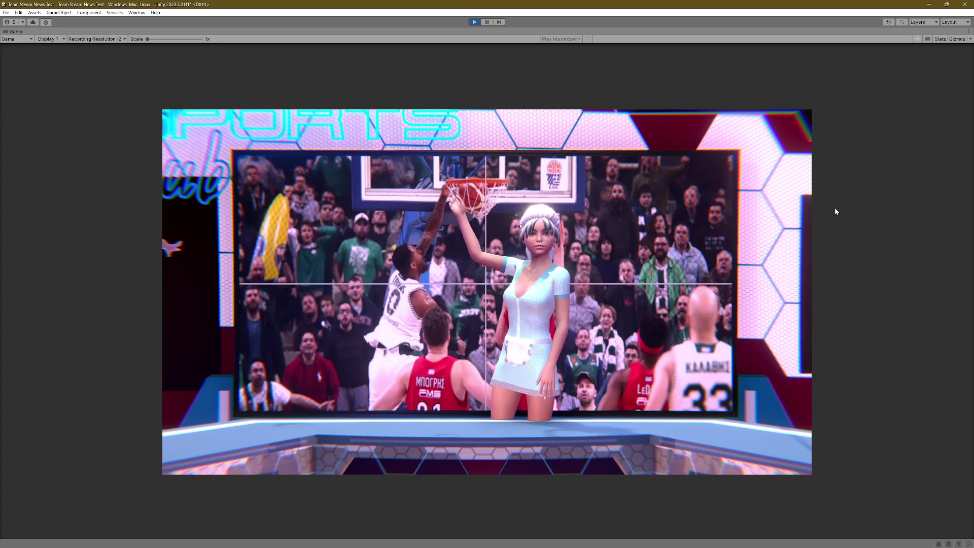
{"action": "left_click", "coordinate": [475, 22]}
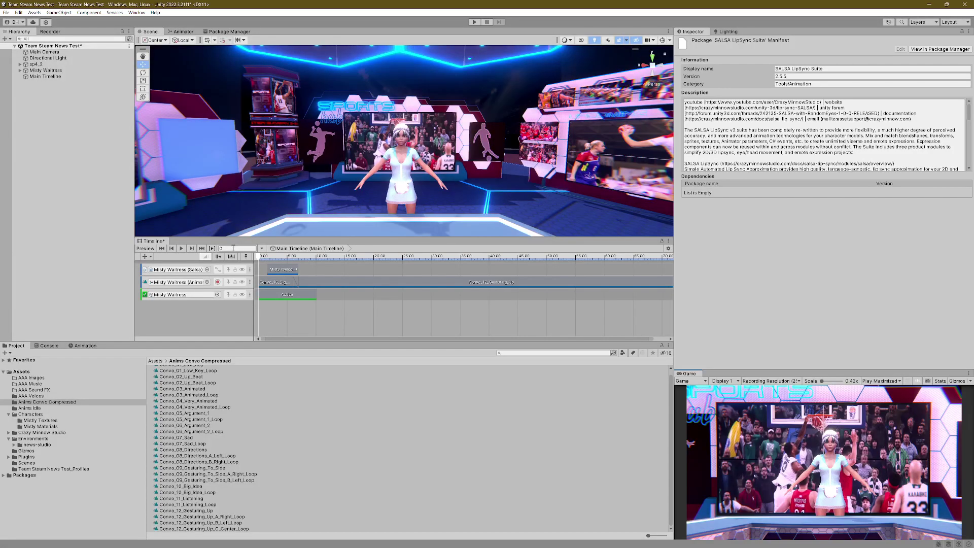